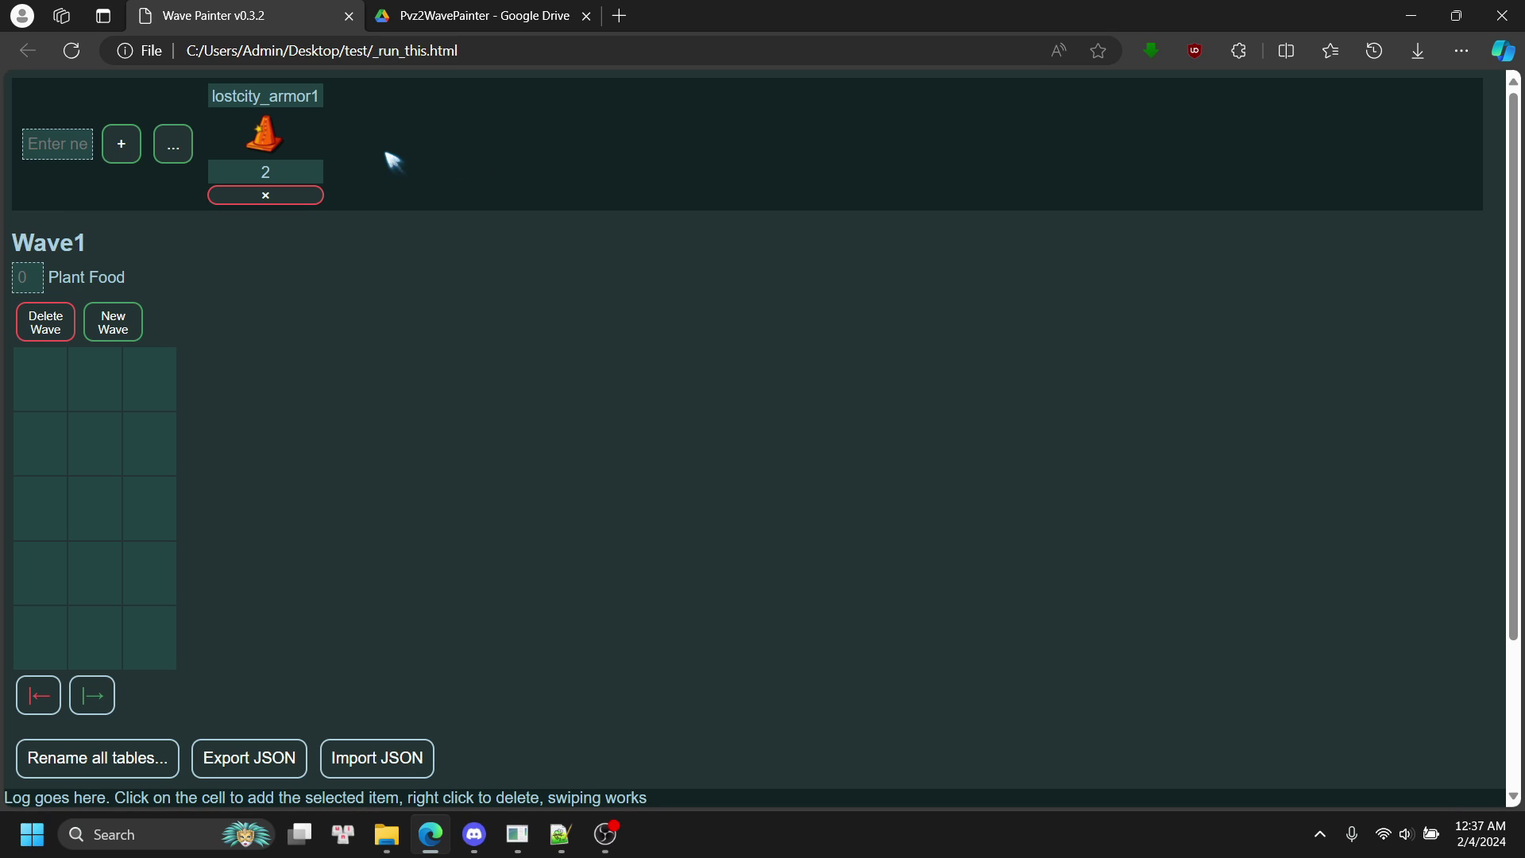
# From the zombie picker, add tutorial_armor2, tutorial_balloon and barrelroller to the pool.
pyautogui.click(173, 144)
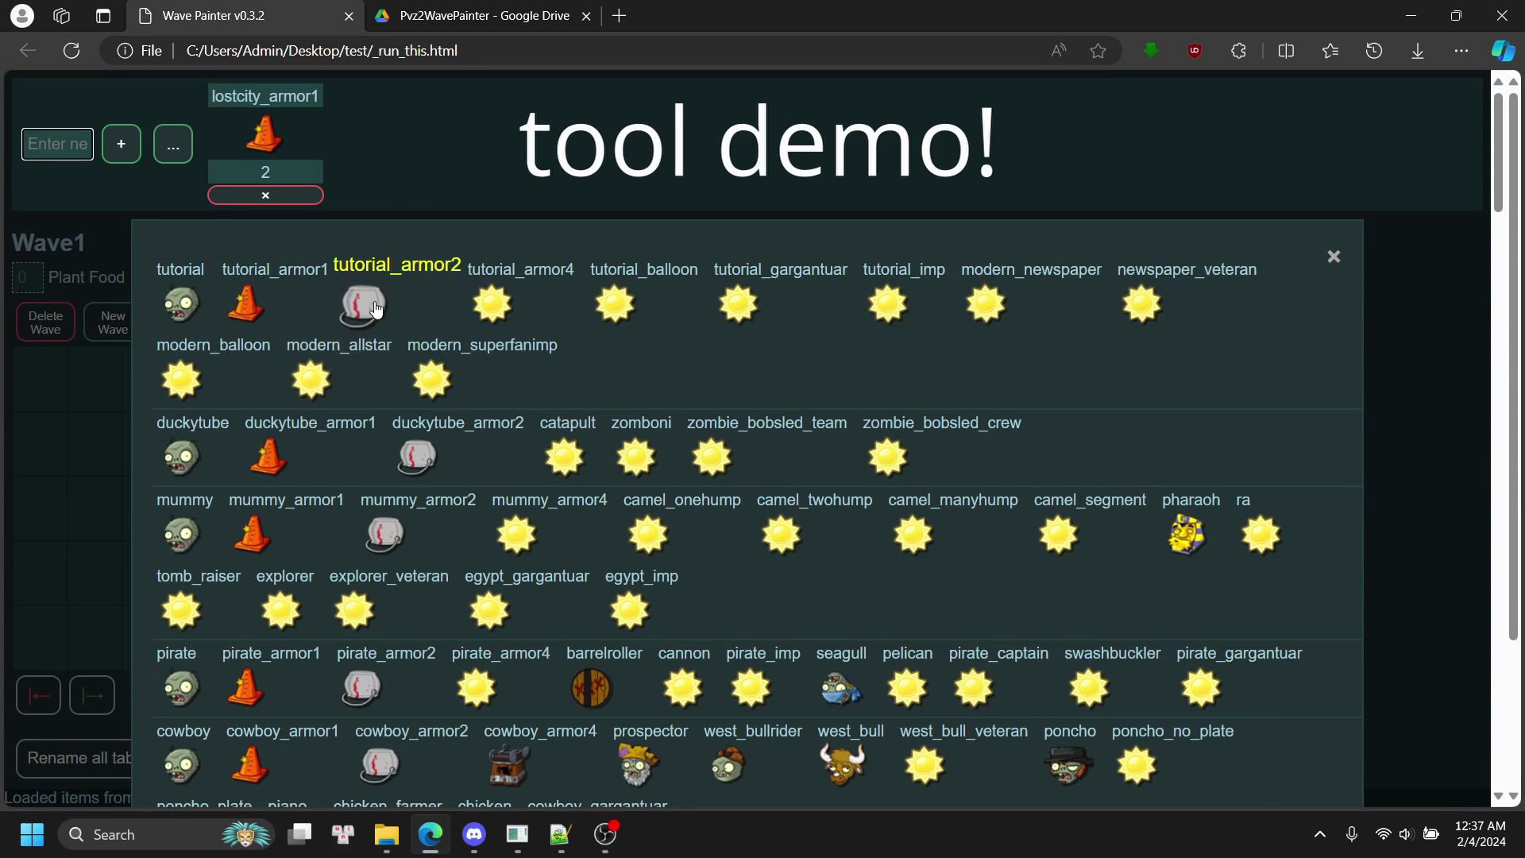
pyautogui.click(355, 124)
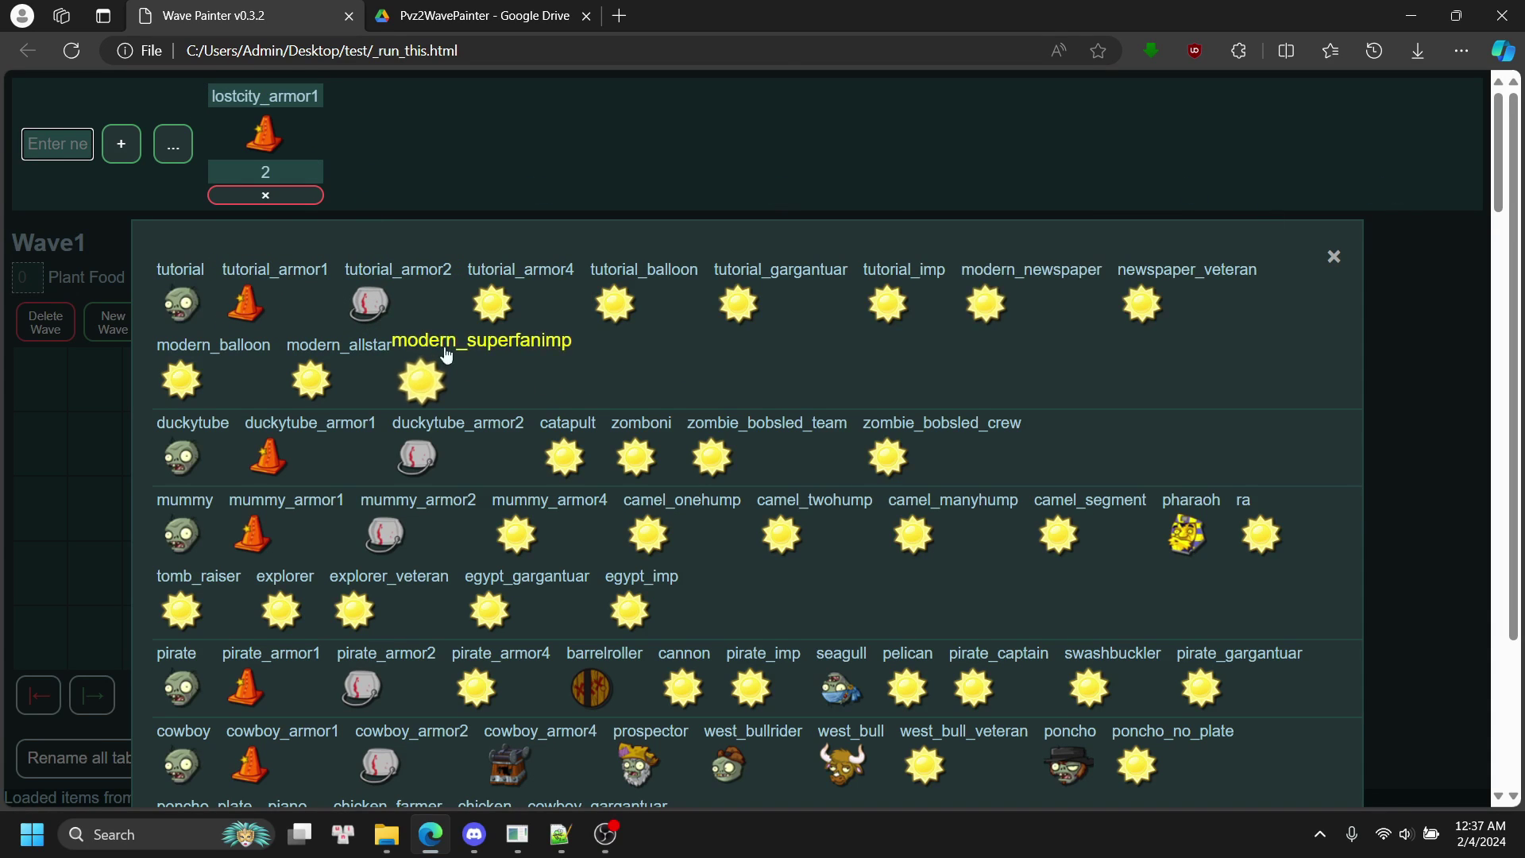
pyautogui.click(371, 301)
pyautogui.click(652, 299)
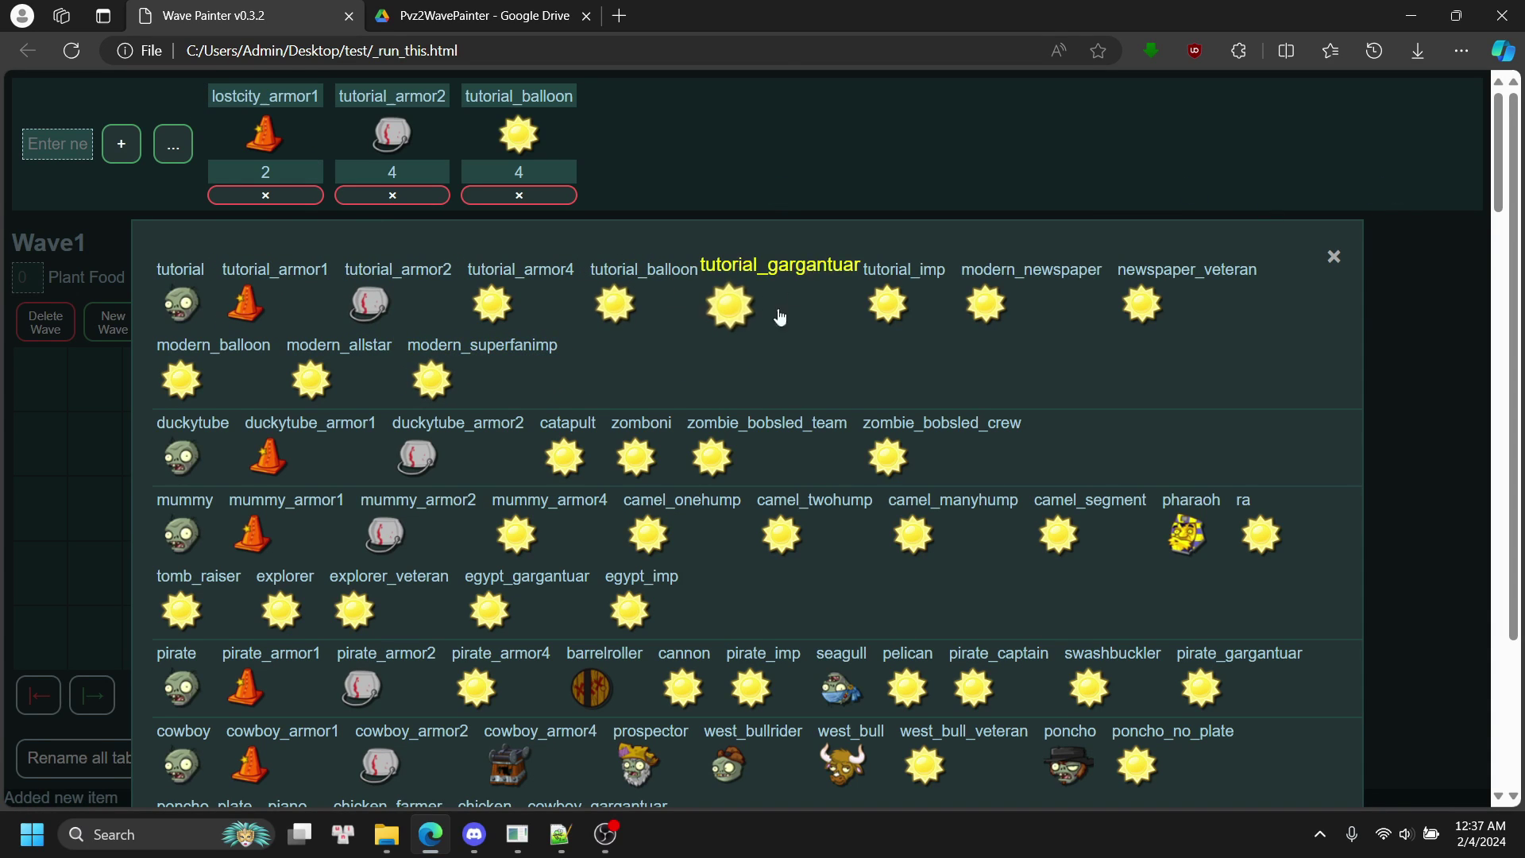
pyautogui.click(590, 687)
pyautogui.scroll(-1, 817, 466)
pyautogui.scroll(-3, 714, 418)
# Add prospector to the pool, then place four lostcity_armor1 cones and one tutorial_armor2 in Wave1.
pyautogui.click(638, 320)
pyautogui.click(1433, 121)
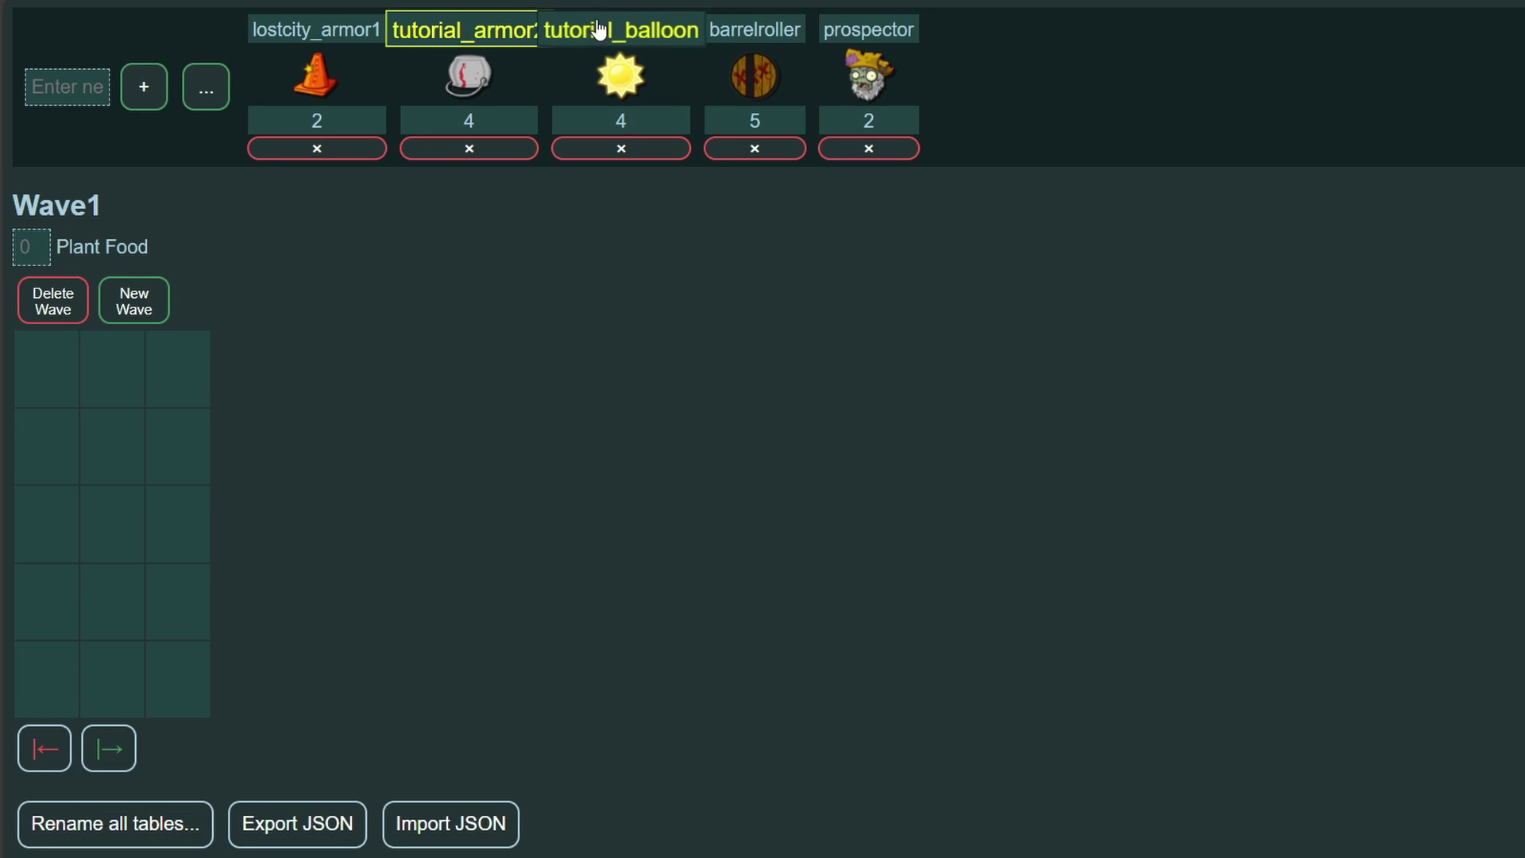
pyautogui.click(600, 30)
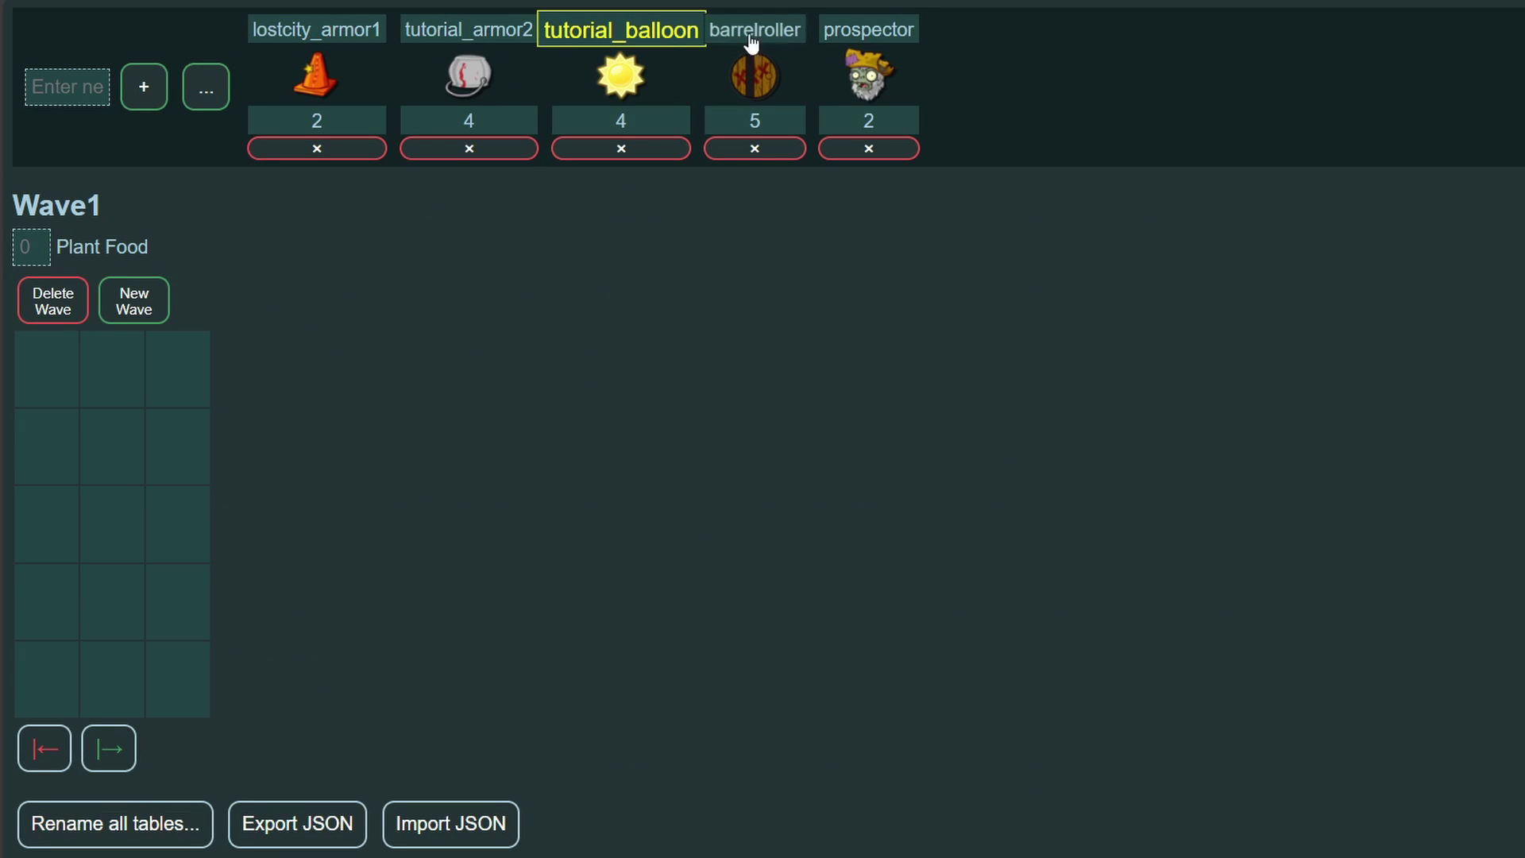
pyautogui.click(315, 30)
pyautogui.click(108, 382)
pyautogui.click(48, 525)
pyautogui.click(109, 544)
pyautogui.press('2')
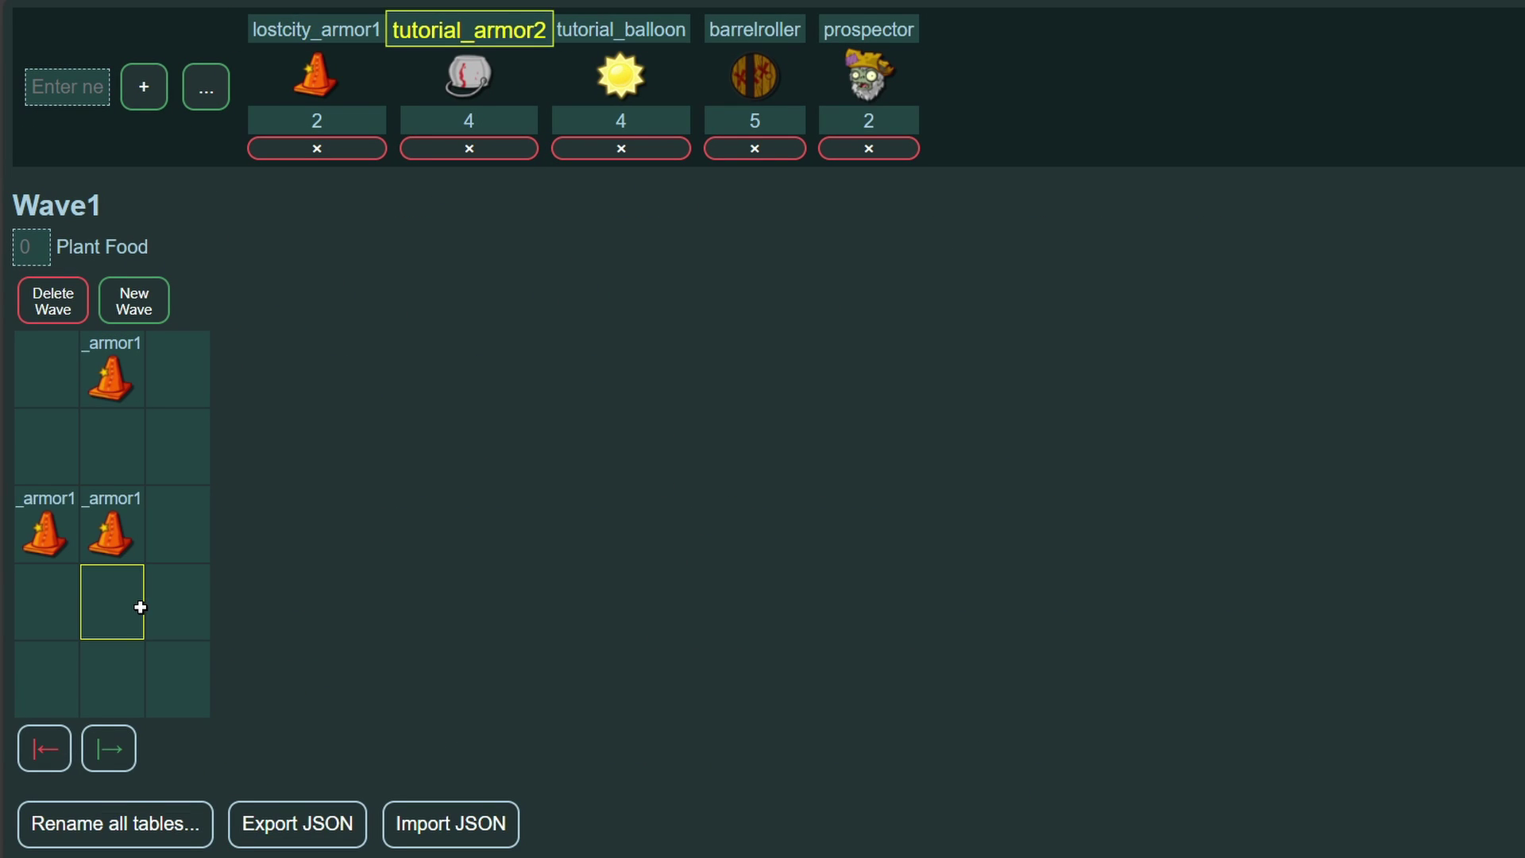
pyautogui.click(108, 619)
# Add Wave2 with an armor2 middle column and Wave3 filled with armor1 zombies.
pyautogui.click(134, 301)
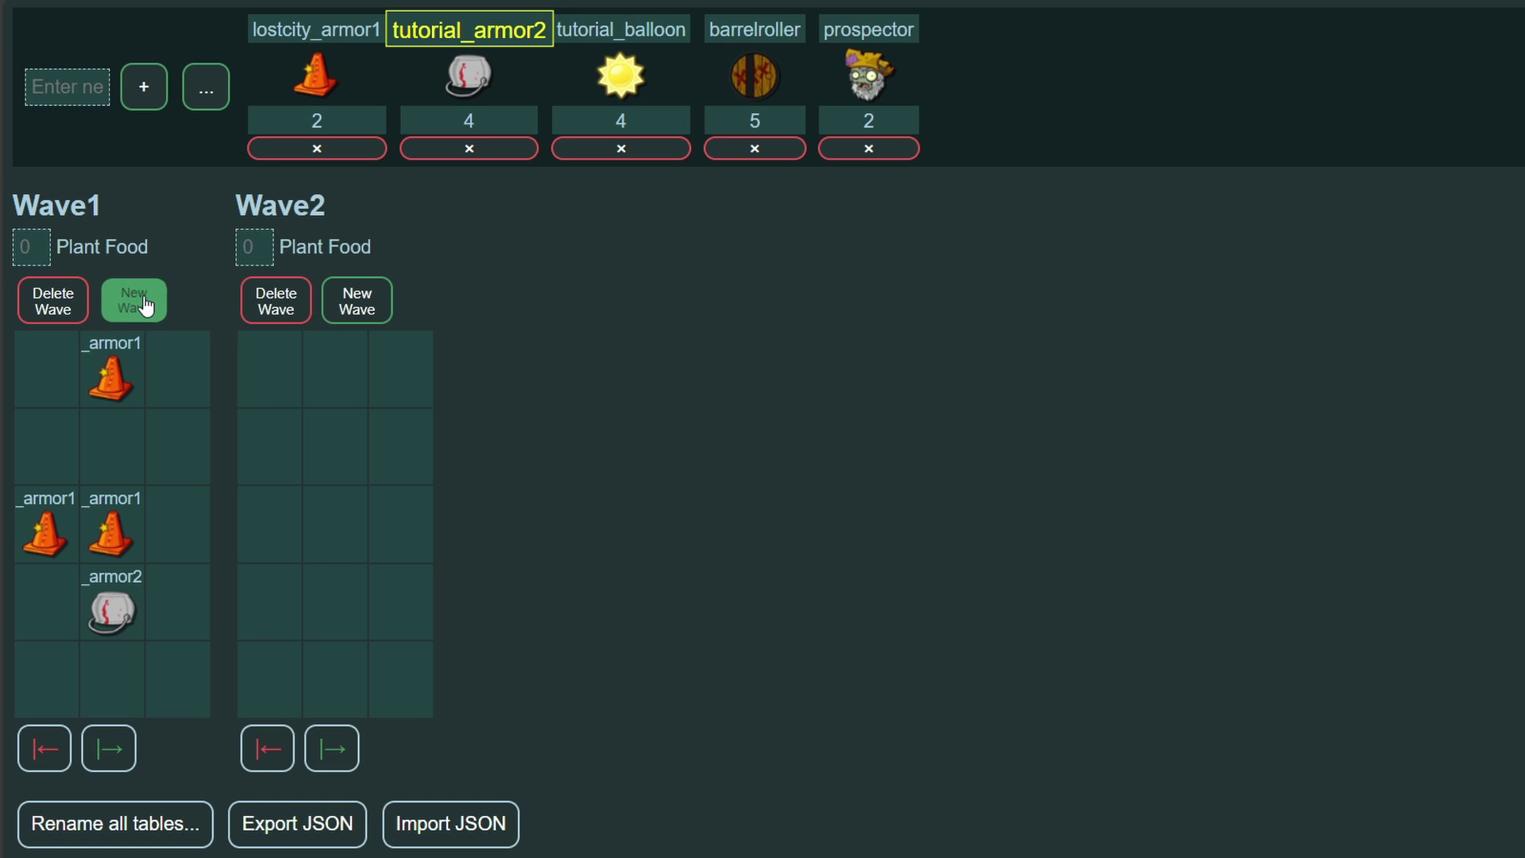
pyautogui.moveTo(306, 393); pyautogui.dragTo(335, 651)
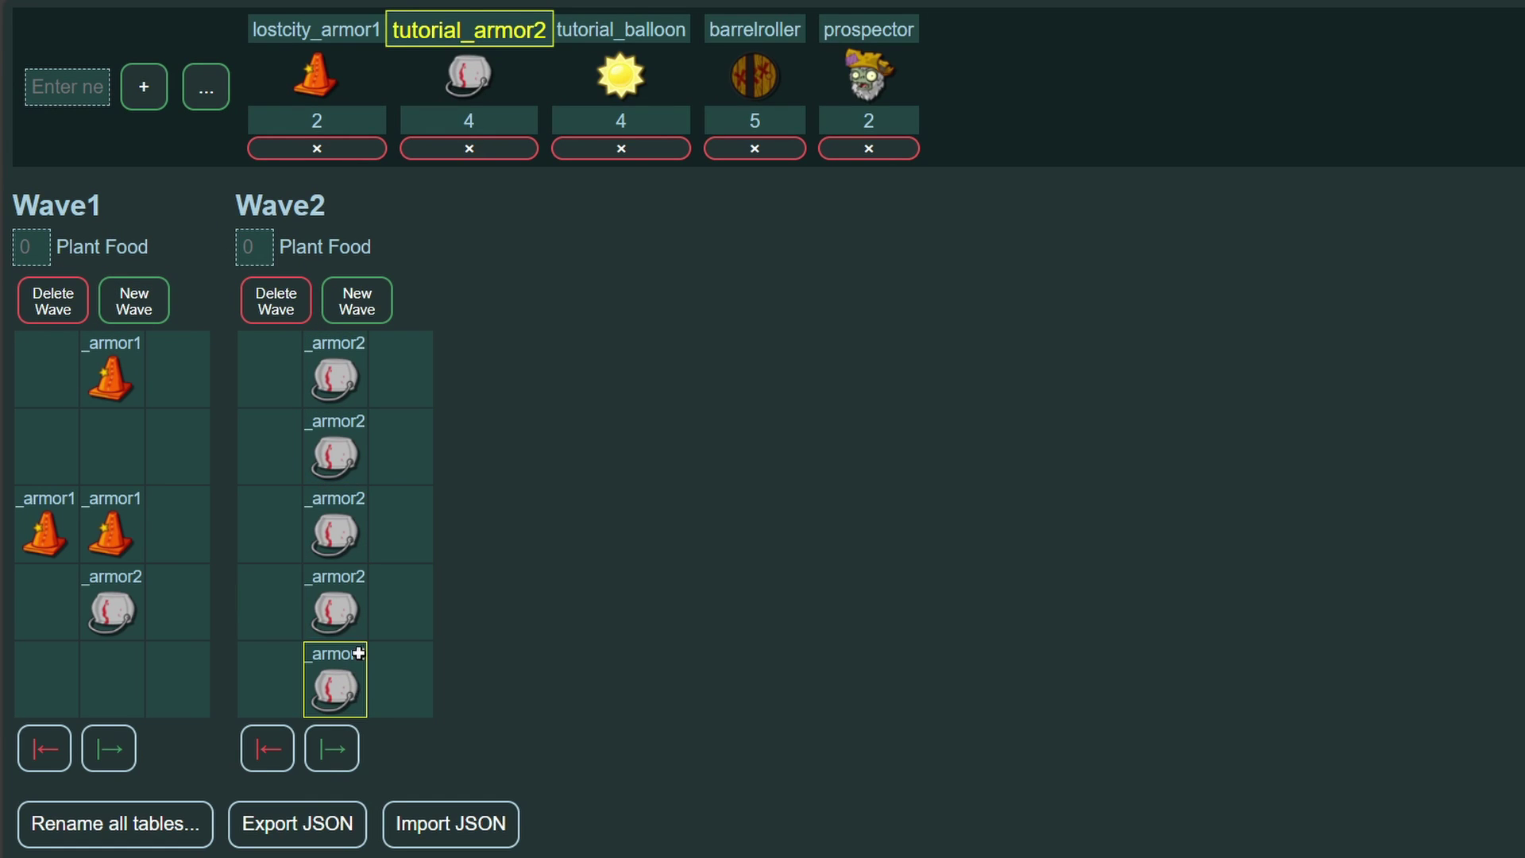
pyautogui.click(358, 300)
pyautogui.press('1')
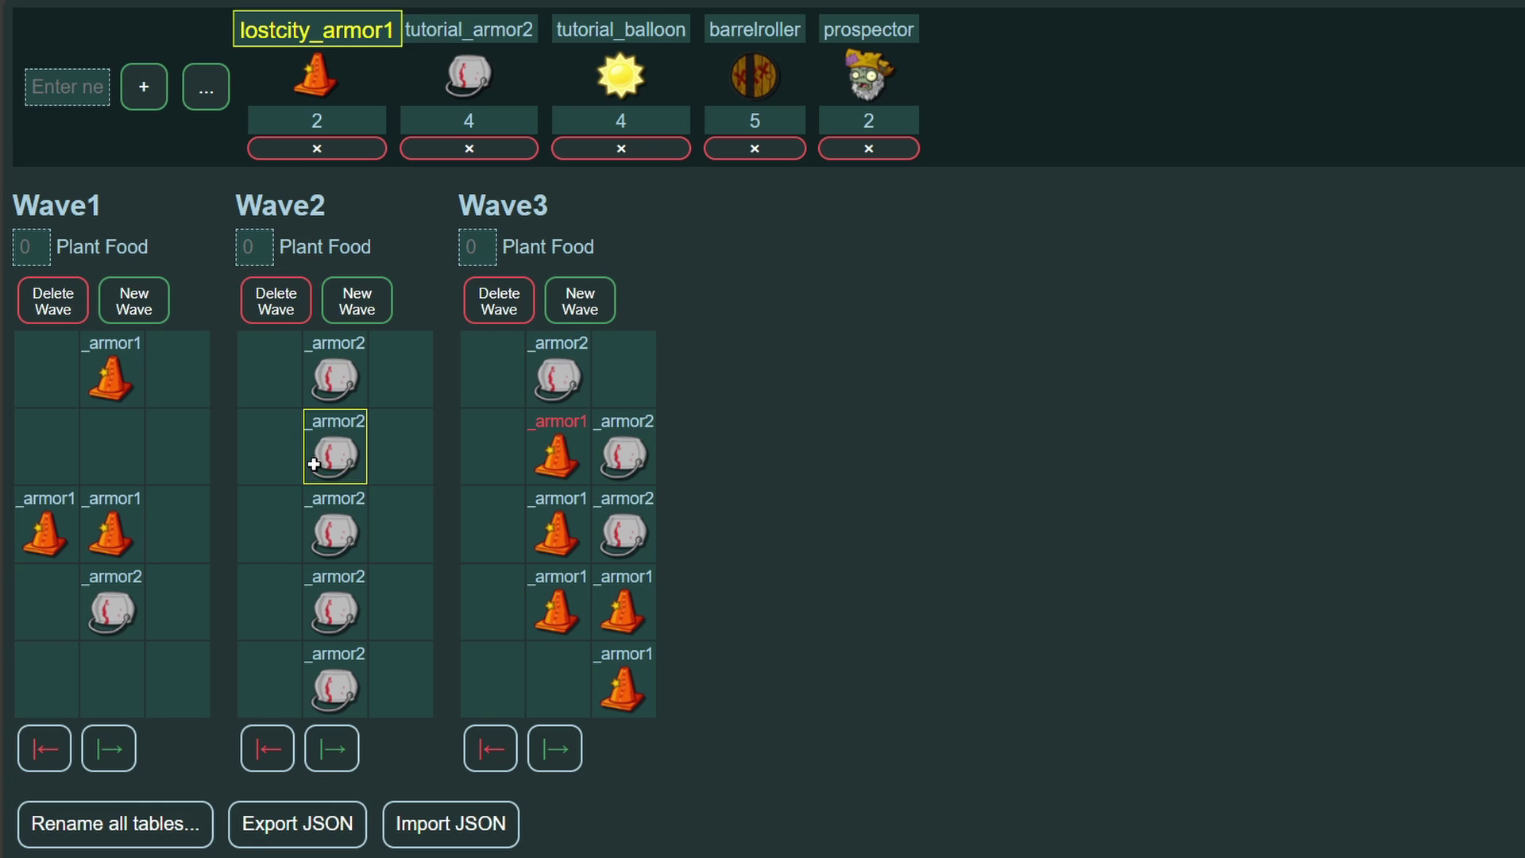
pyautogui.click(555, 395)
pyautogui.click(556, 530)
pyautogui.click(555, 608)
pyautogui.click(622, 608)
pyautogui.click(622, 686)
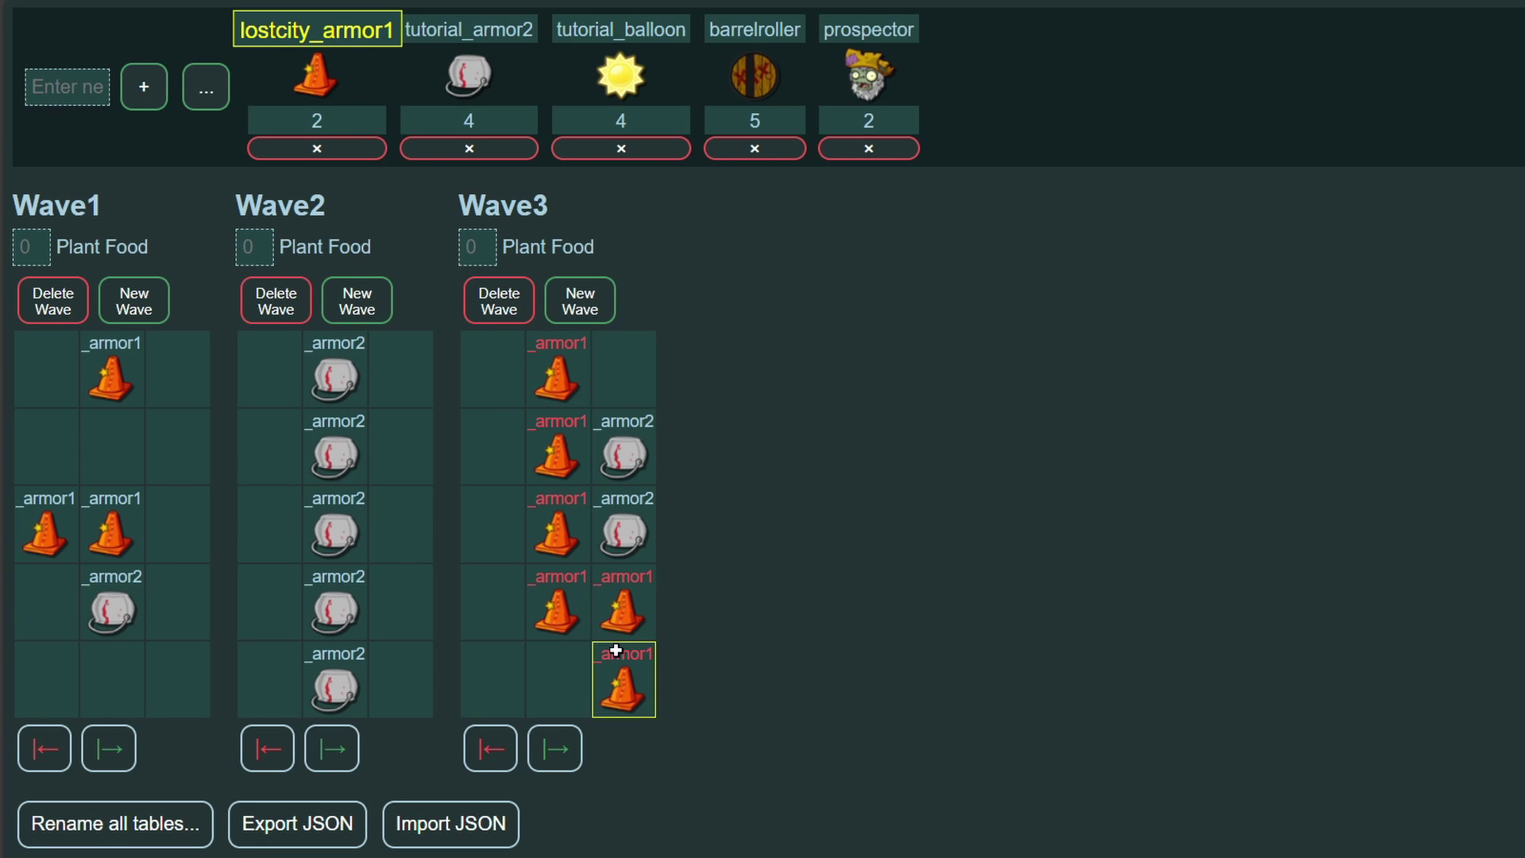
pyautogui.click(622, 531)
pyautogui.click(623, 453)
# Place a lostcity_armor1 zombie in Wave3's top-left cell.
pyautogui.click(499, 367)
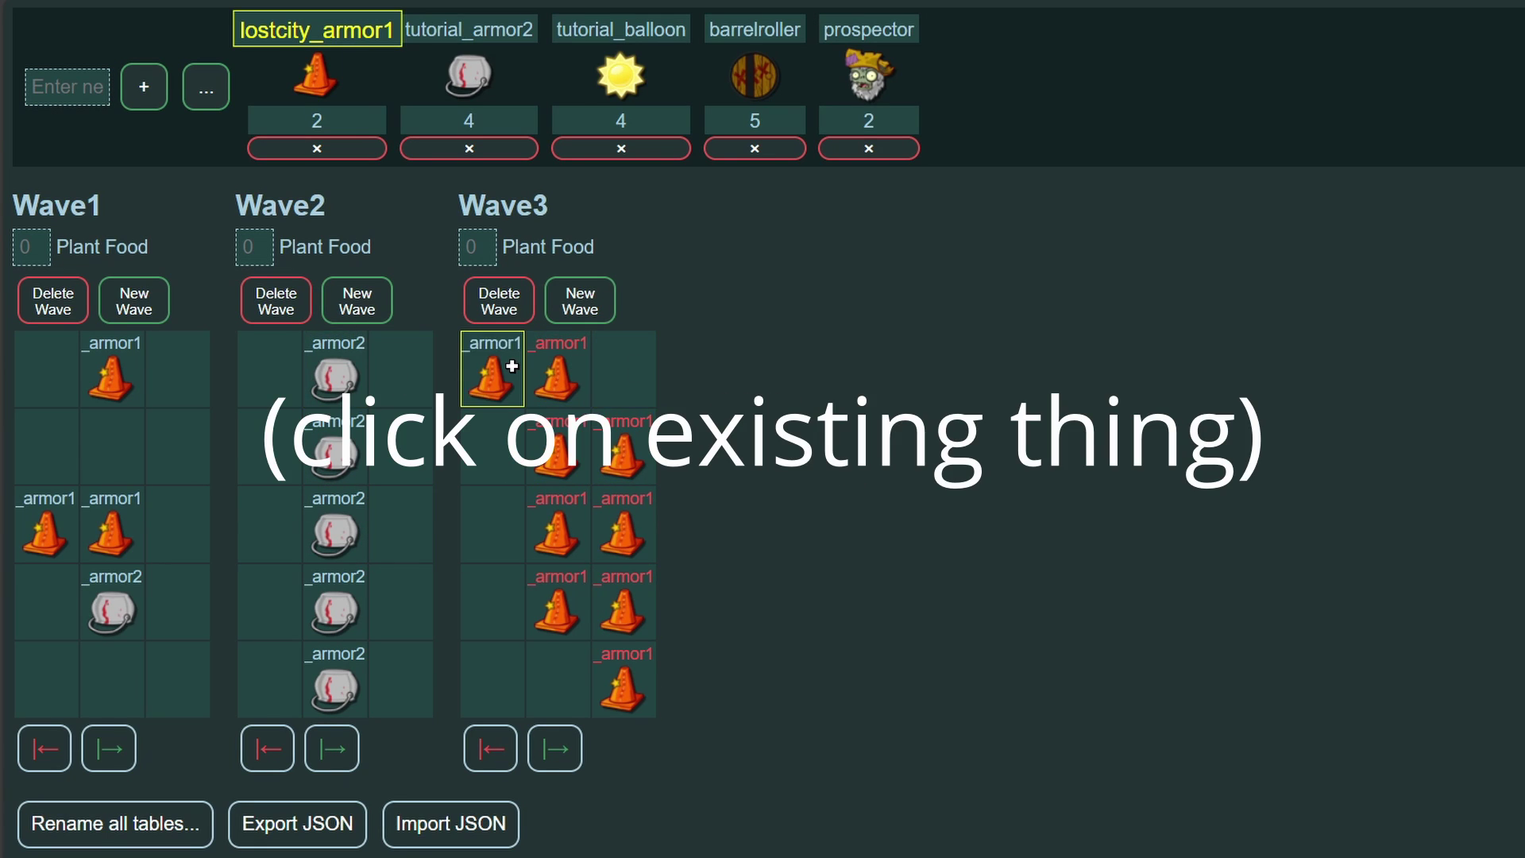
pyautogui.click(499, 367)
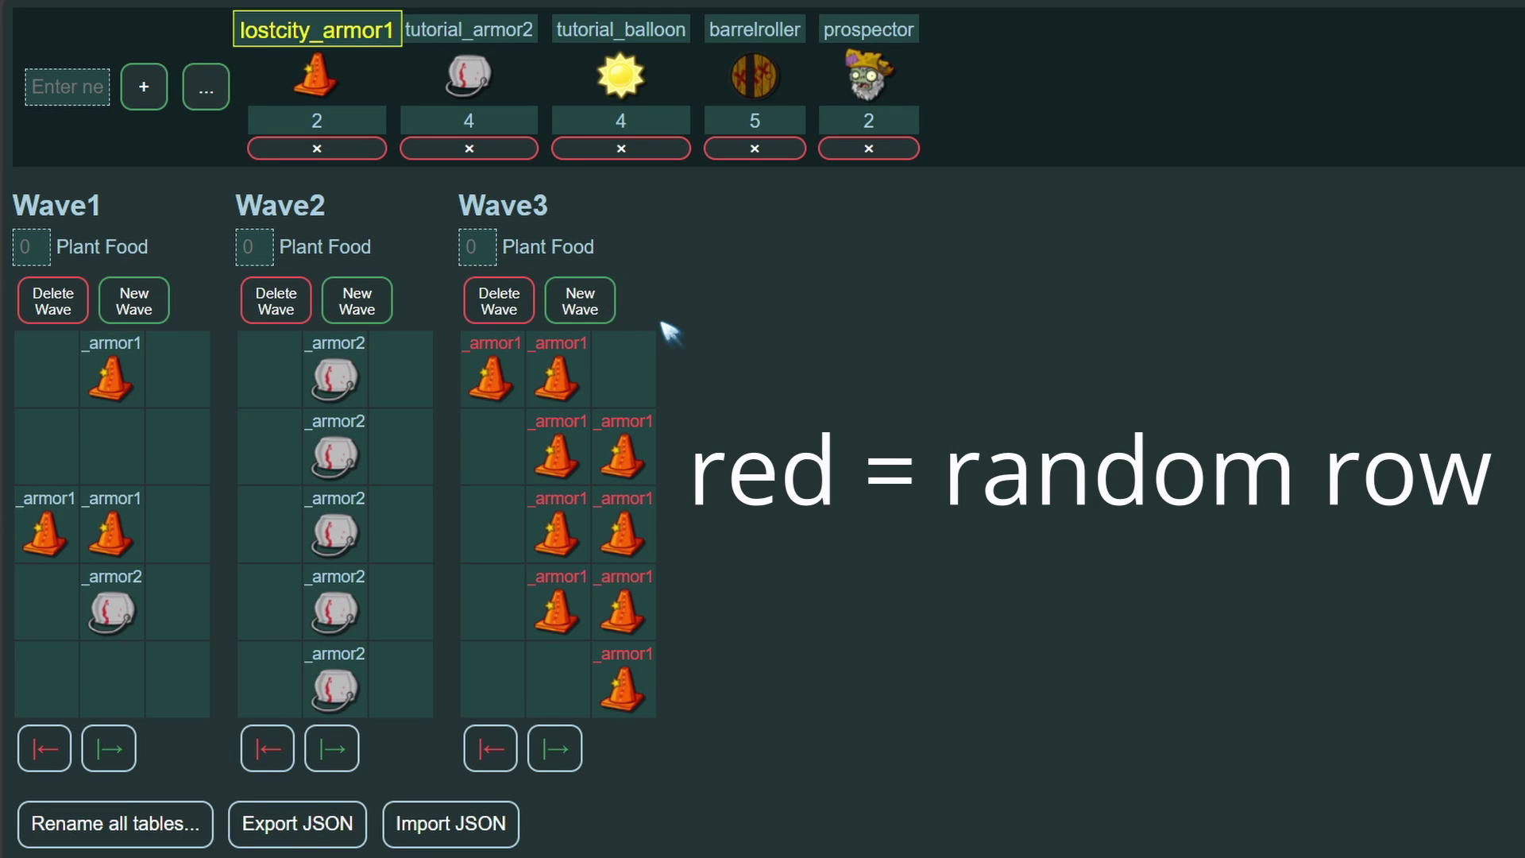
# Erase all zombies from the three waves and trim Wave3's added columns back to three.
pyautogui.moveTo(480, 345)
pyautogui.mouseDown()
pyautogui.moveTo(552, 596)
pyautogui.moveTo(622, 377)
pyautogui.mouseUp()
pyautogui.moveTo(331, 369)
pyautogui.mouseDown()
pyautogui.moveTo(323, 629)
pyautogui.moveTo(401, 442)
pyautogui.mouseUp()
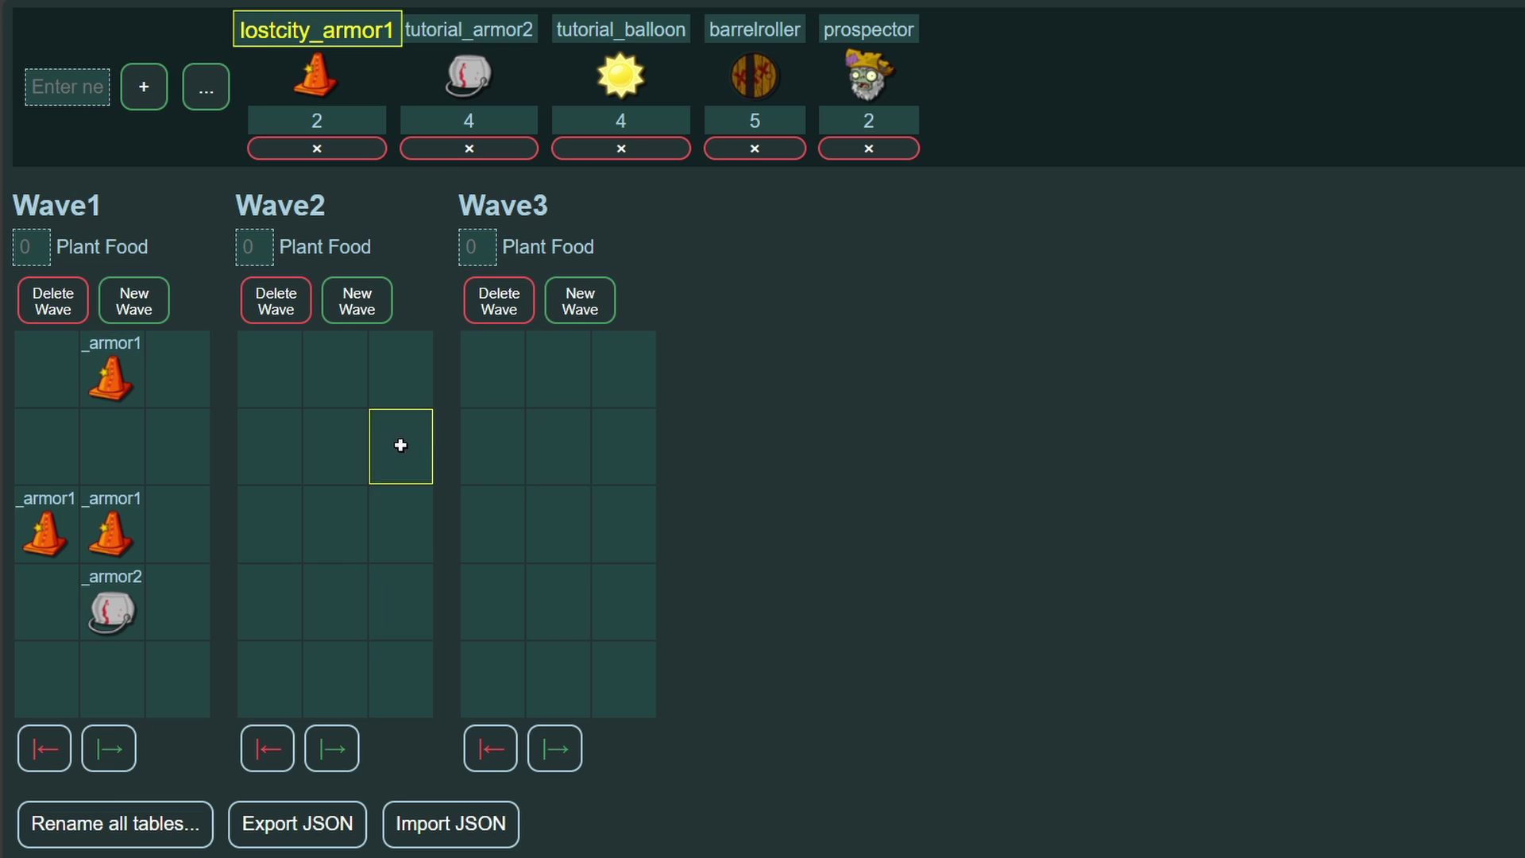
pyautogui.doubleClick(554, 748)
pyautogui.doubleClick(553, 748)
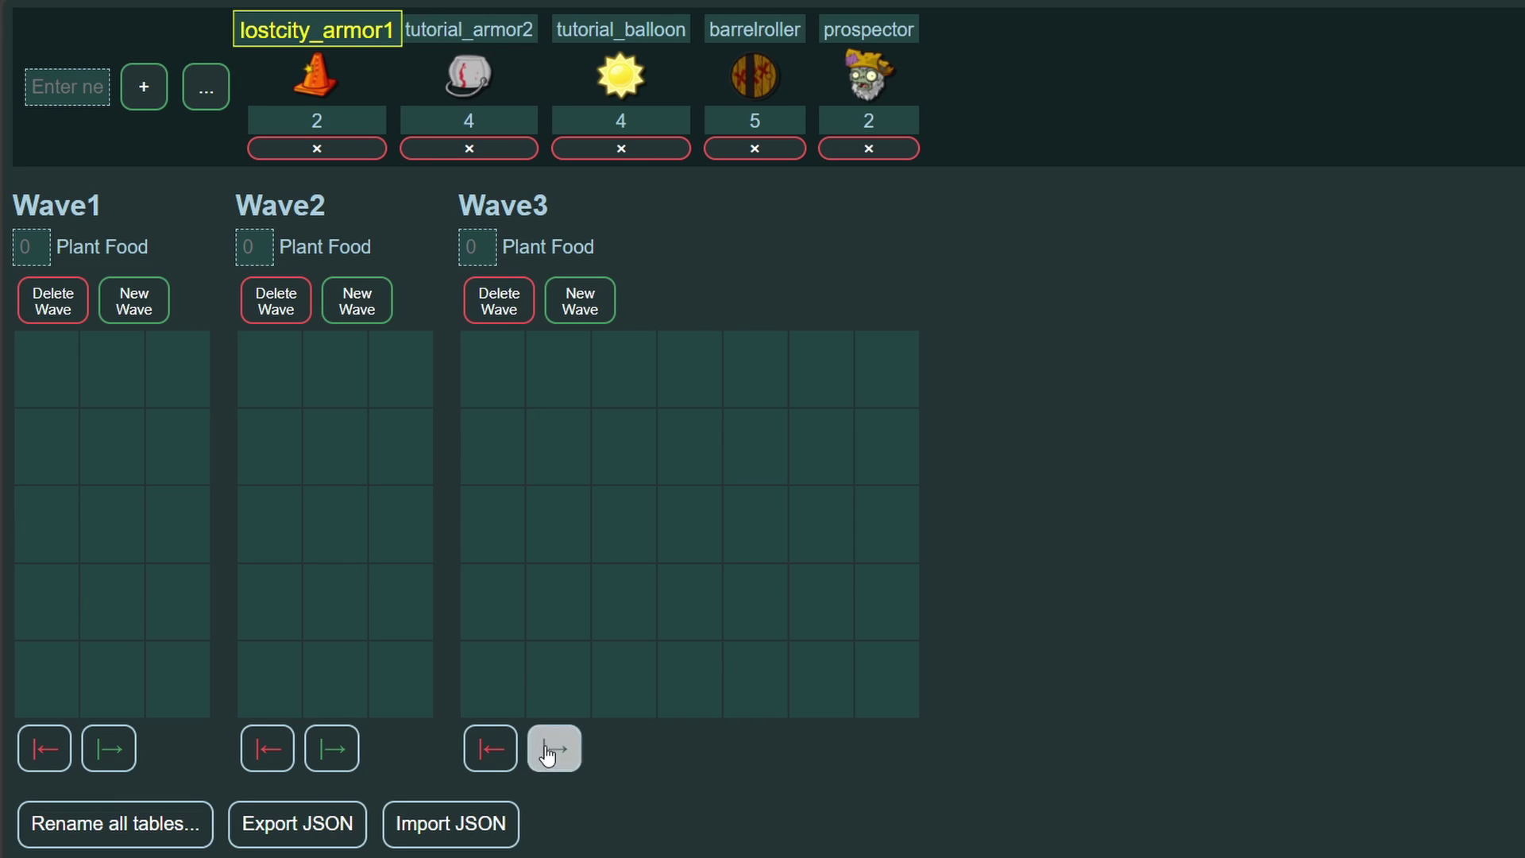
pyautogui.click(490, 748)
pyautogui.doubleClick(492, 747)
pyautogui.click(493, 746)
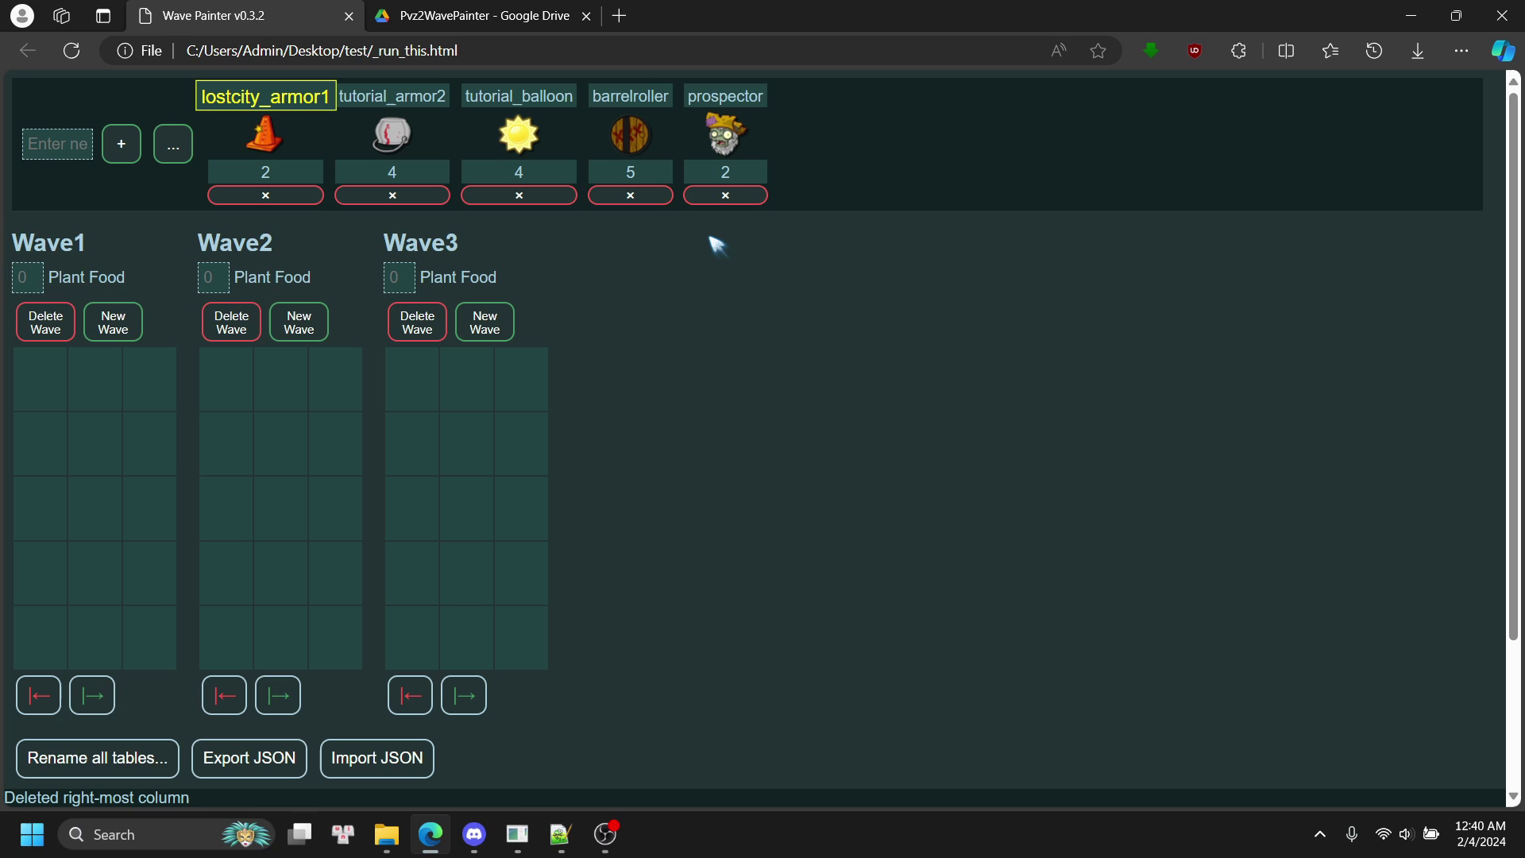
pyautogui.scroll(-3, 1092, 439)
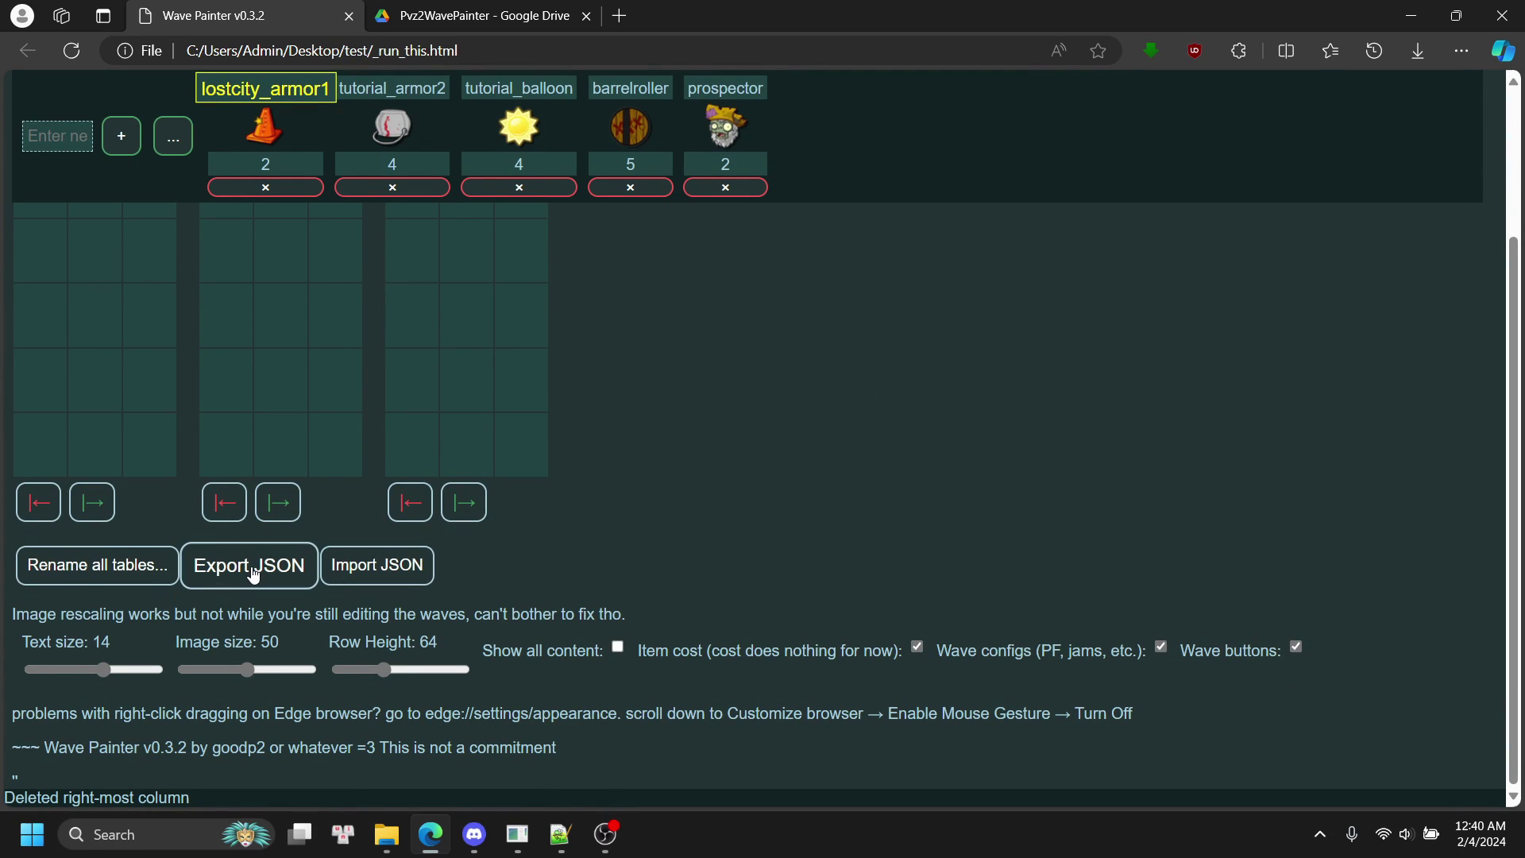
# Import a saved COWBOY level JSON so its bullrider and cowboy waves load.
pyautogui.click(411, 574)
pyautogui.scroll(-5, 817, 412)
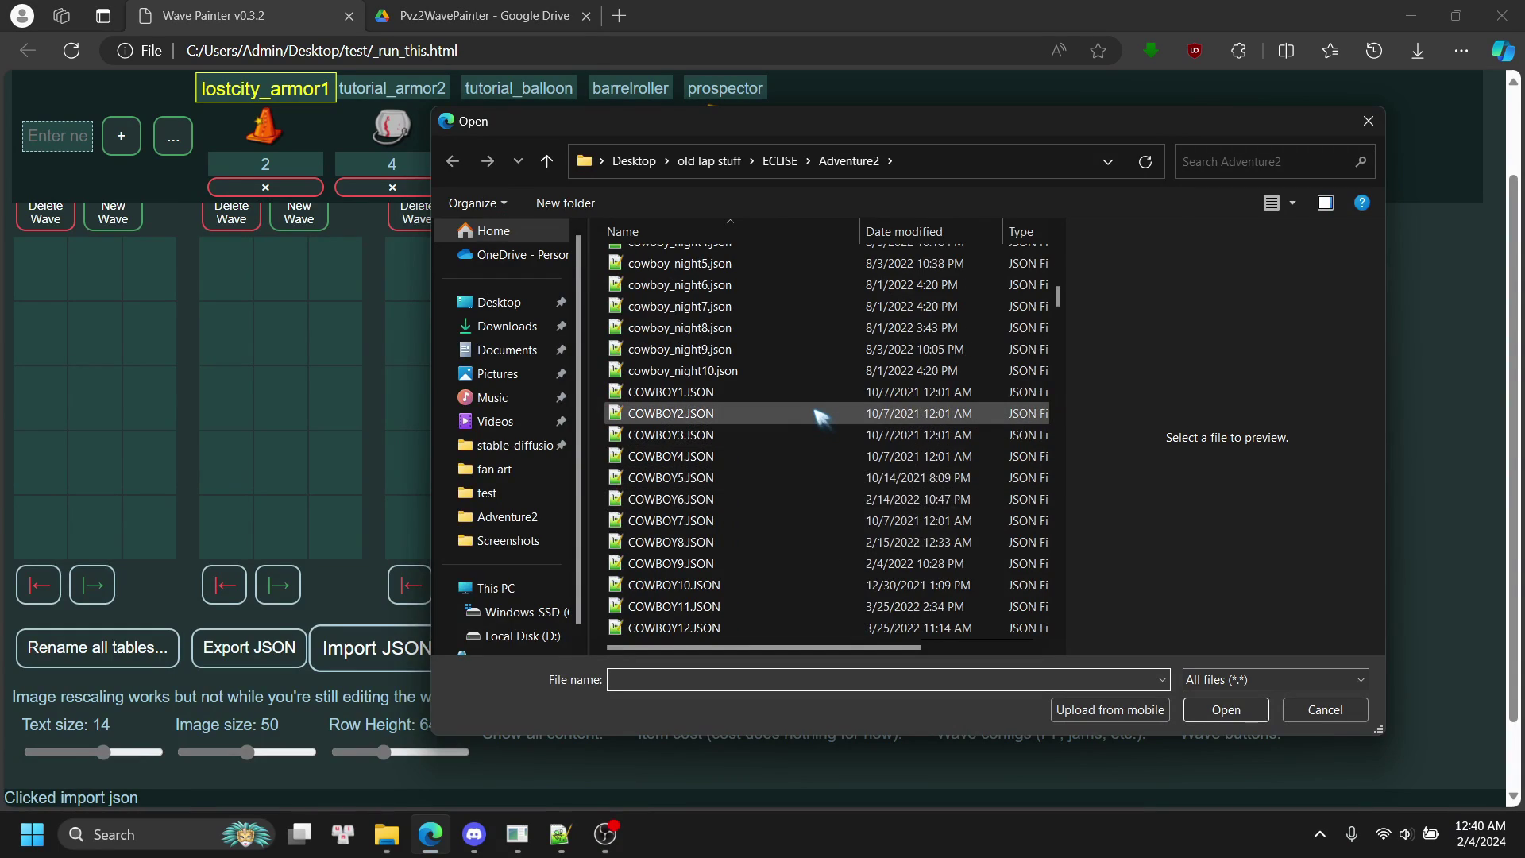
pyautogui.scroll(-3, 817, 412)
pyautogui.scroll(3, 715, 464)
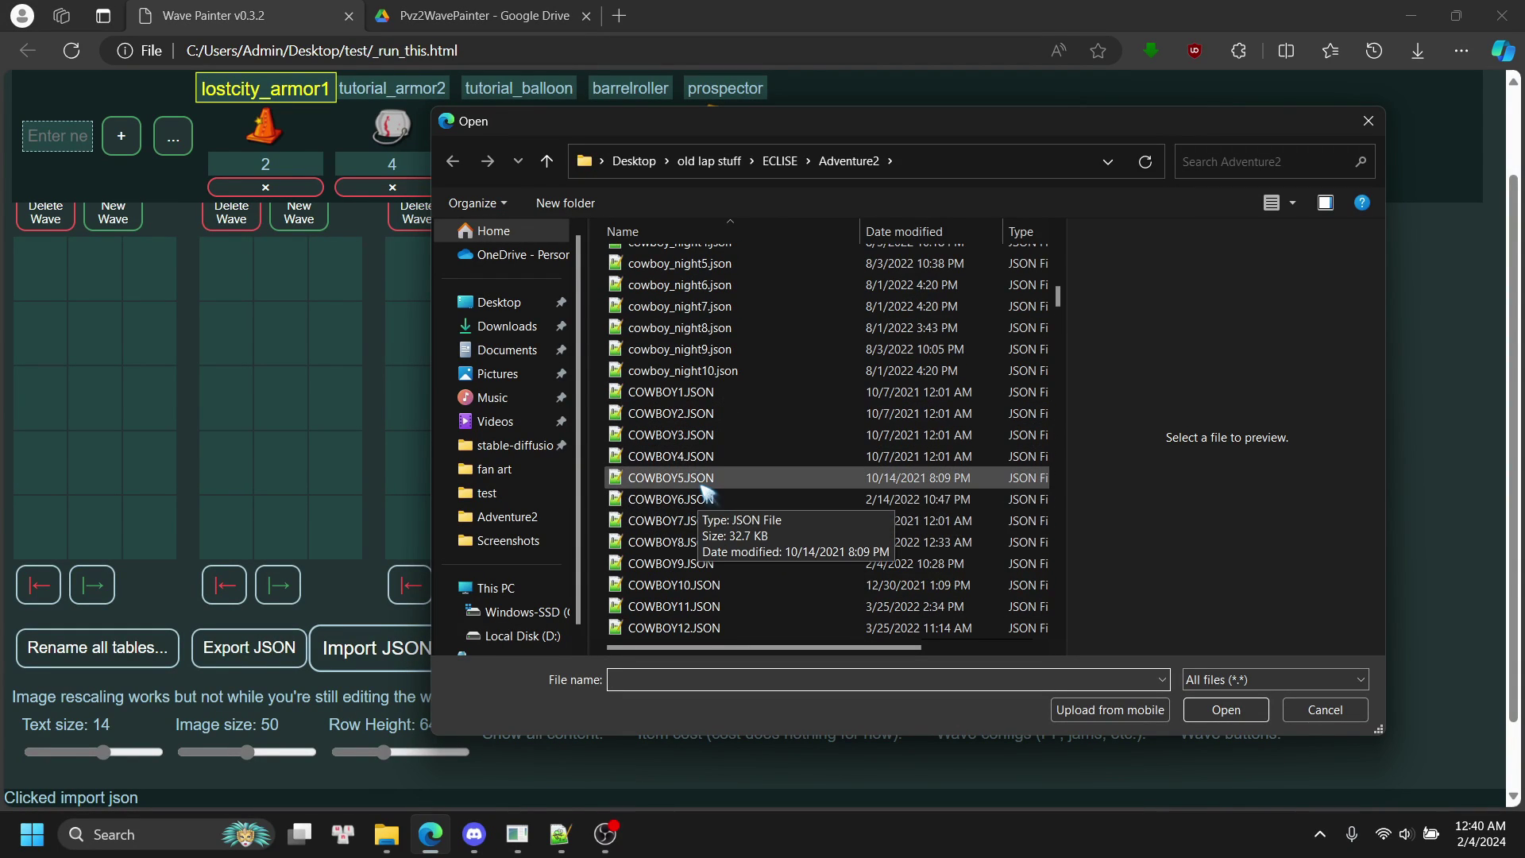
pyautogui.doubleClick(698, 482)
pyautogui.scroll(1, 1413, 408)
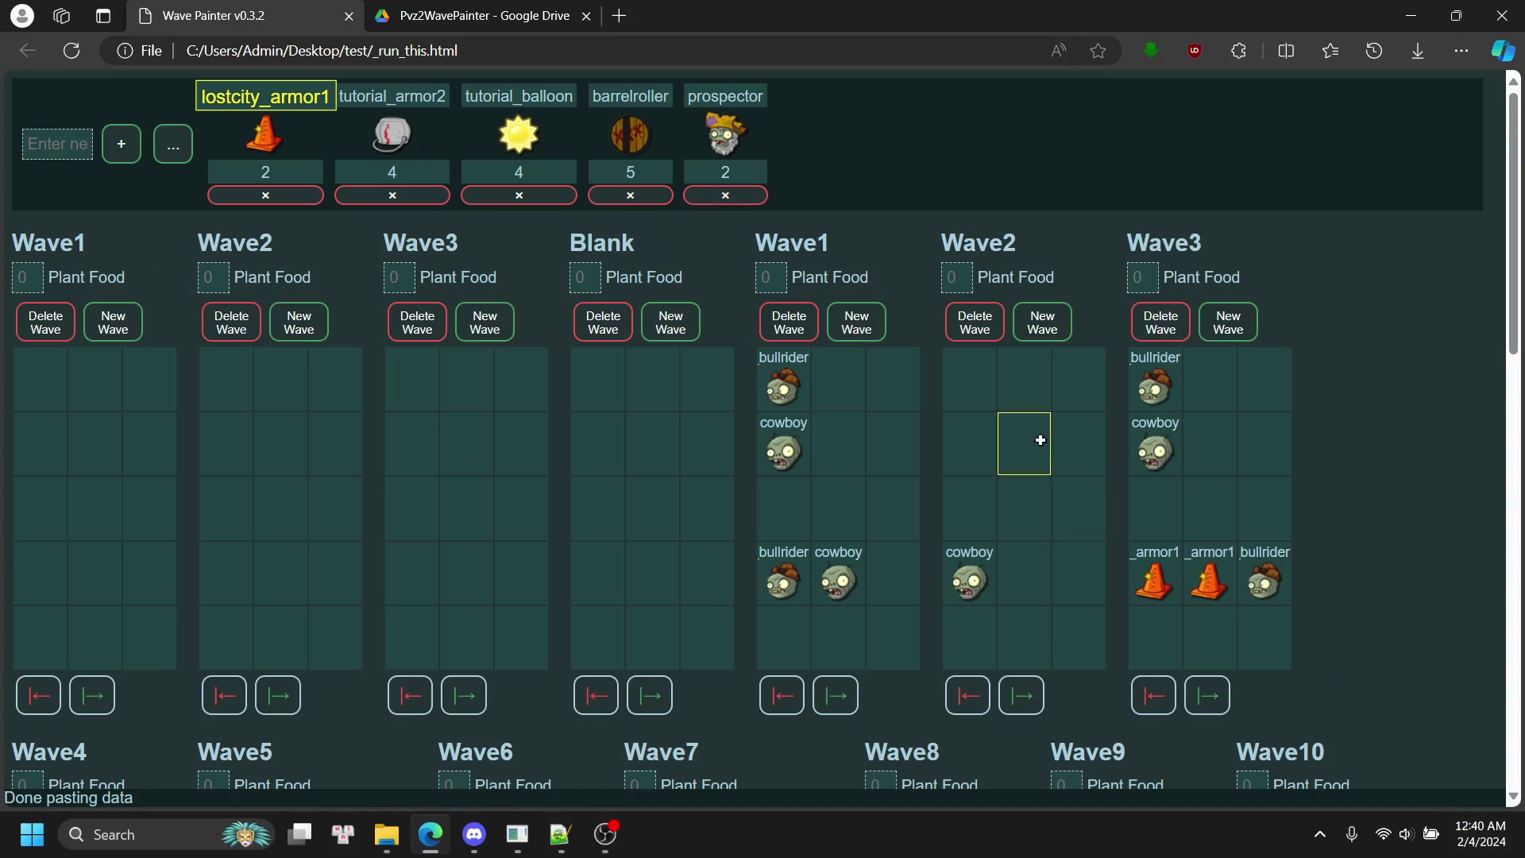
pyautogui.scroll(-4, 1354, 325)
pyautogui.scroll(-5, 1355, 324)
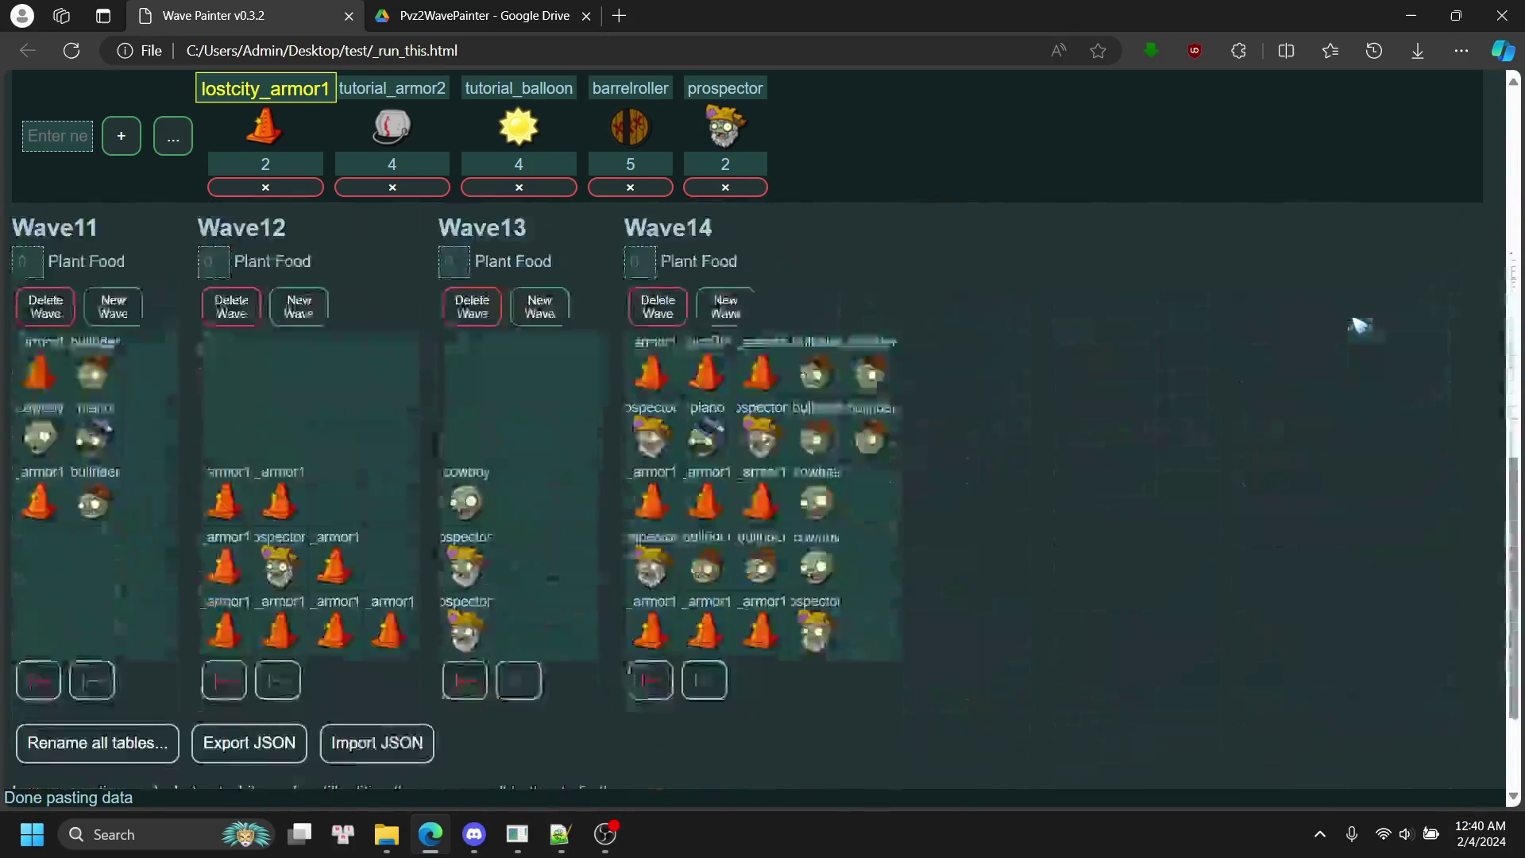
pyautogui.scroll(-2, 1310, 381)
pyautogui.scroll(6, 1284, 393)
pyautogui.scroll(4, 1285, 346)
pyautogui.scroll(-1, 1041, 252)
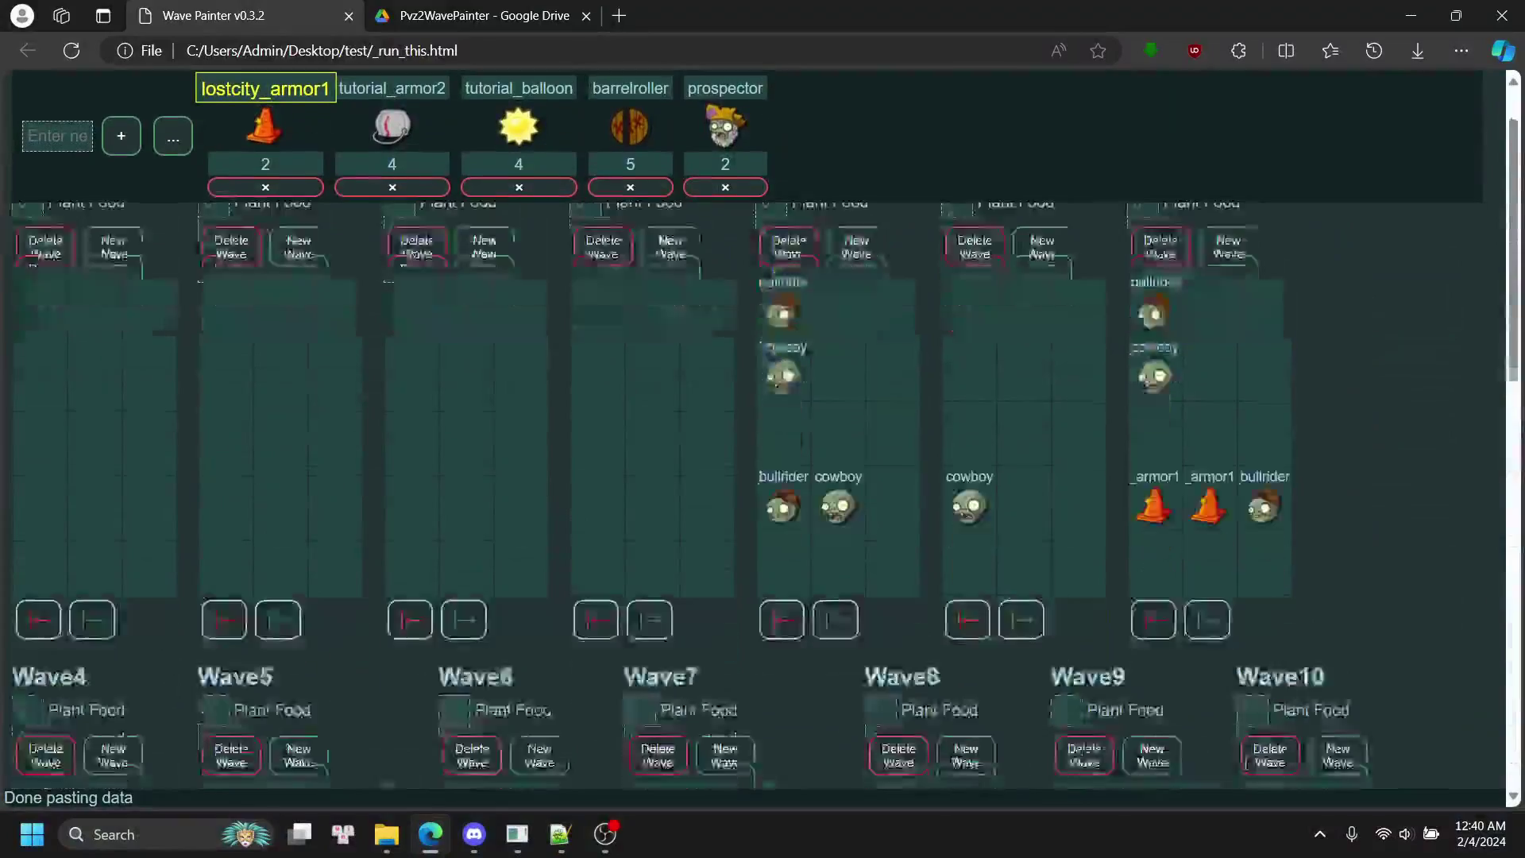
pyautogui.scroll(-6, 1041, 252)
pyautogui.scroll(-2, 917, 635)
pyautogui.scroll(1, 1140, 636)
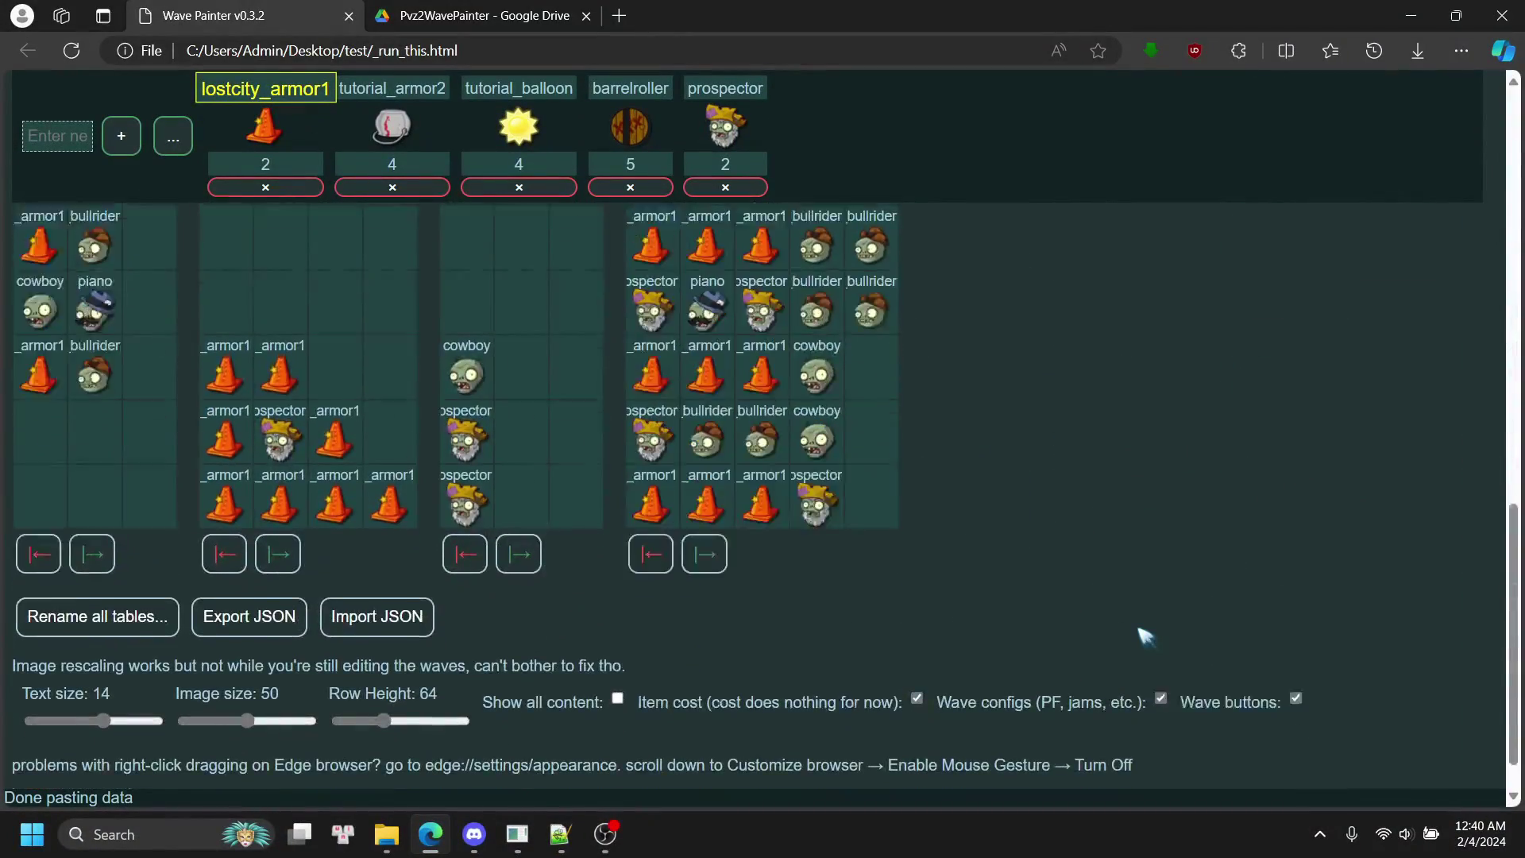
pyautogui.scroll(2, 1144, 633)
pyautogui.scroll(-2, 1072, 613)
pyautogui.scroll(-2, 997, 592)
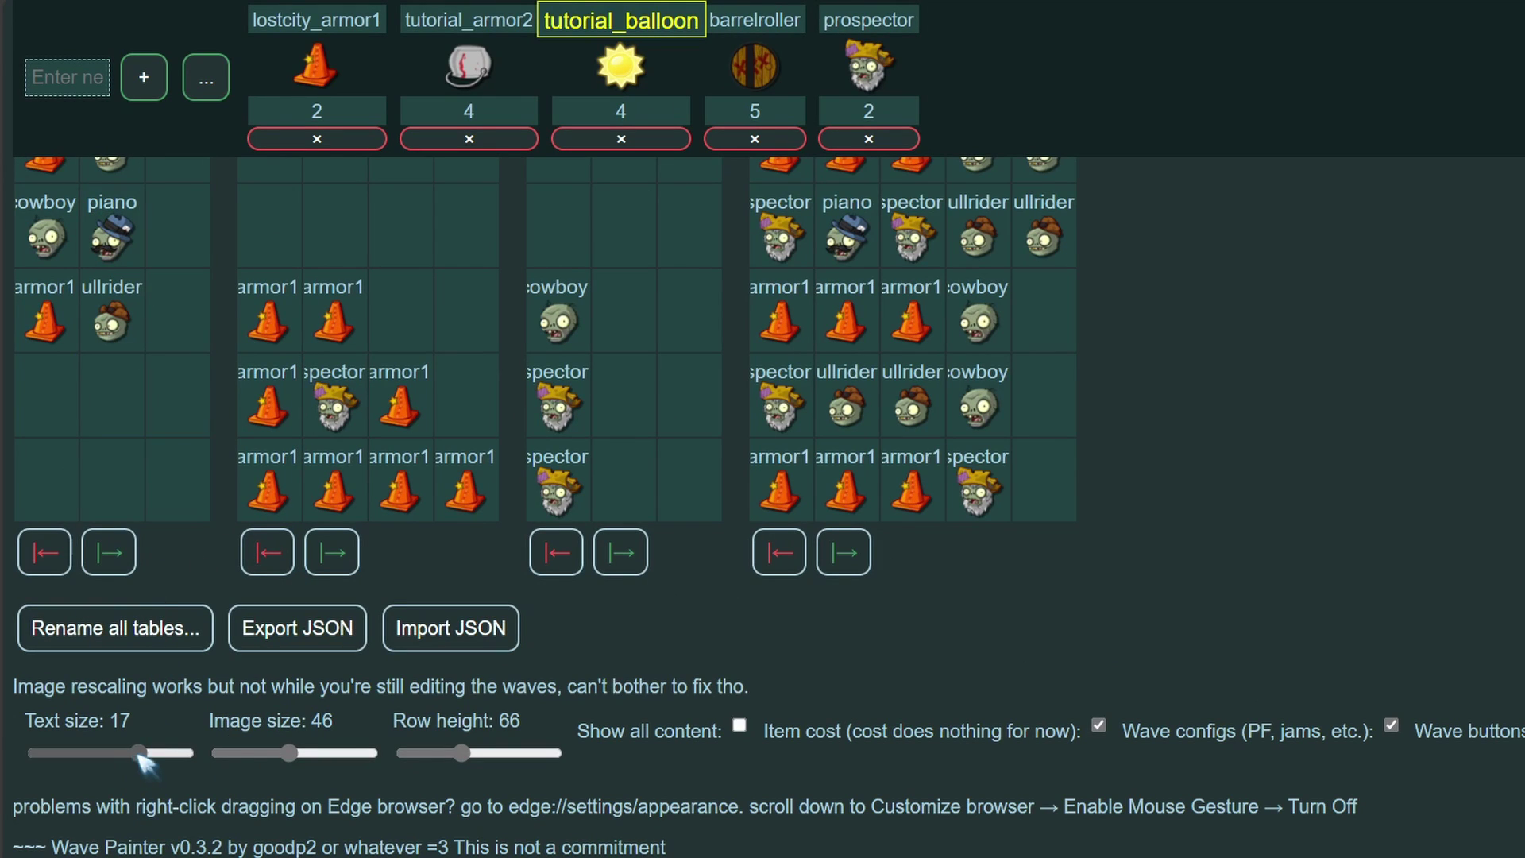
# Adjust label and zombie image sizes, hide cost counts, and point out _run_this.html in the archive.
pyautogui.moveTo(144, 755); pyautogui.dragTo(150, 754)
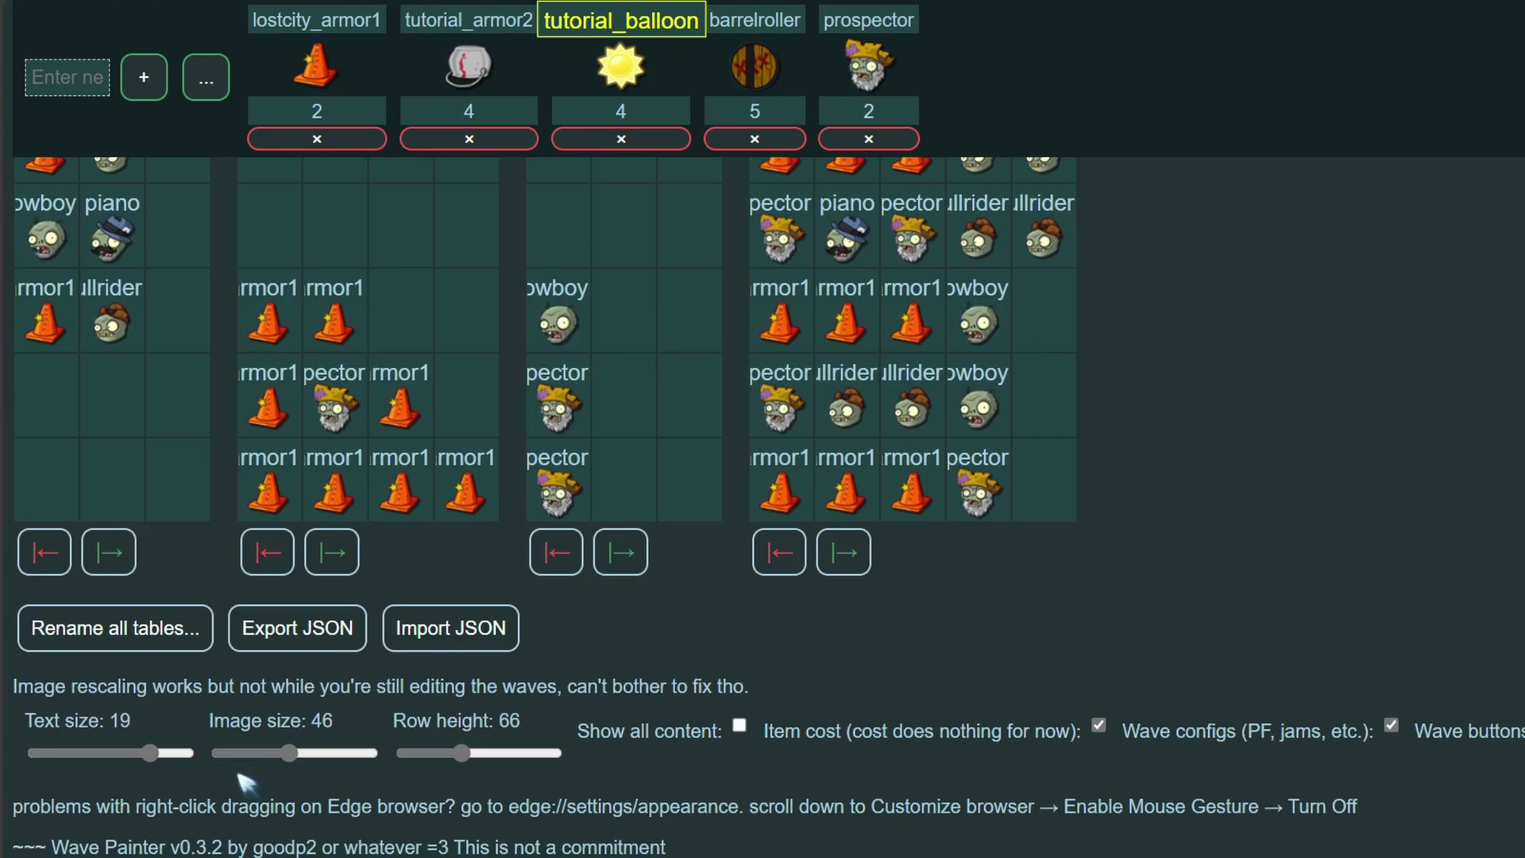
pyautogui.moveTo(290, 753); pyautogui.dragTo(265, 754)
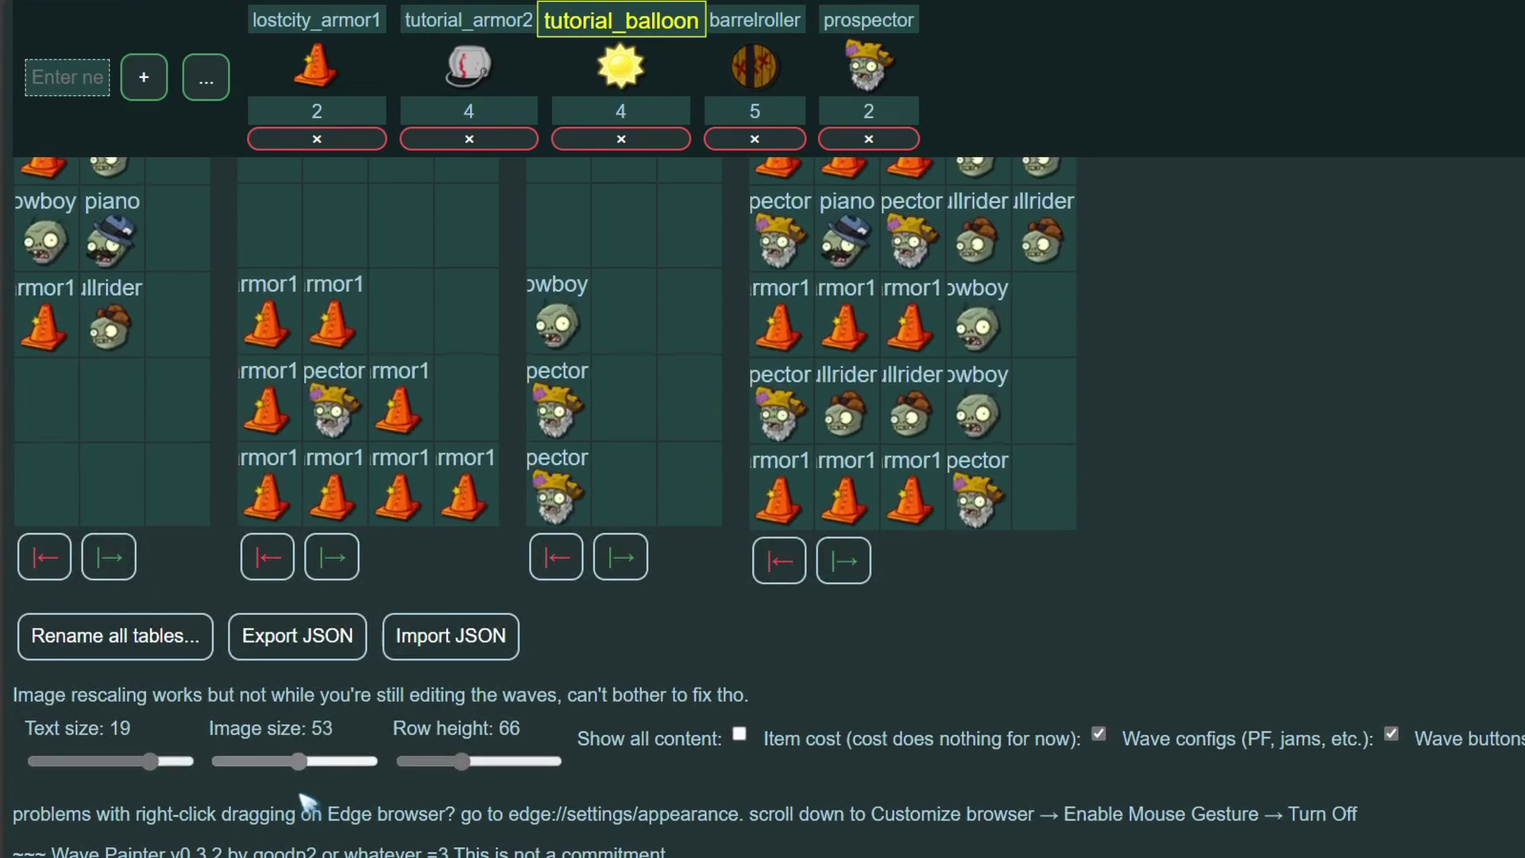
pyautogui.click(1097, 726)
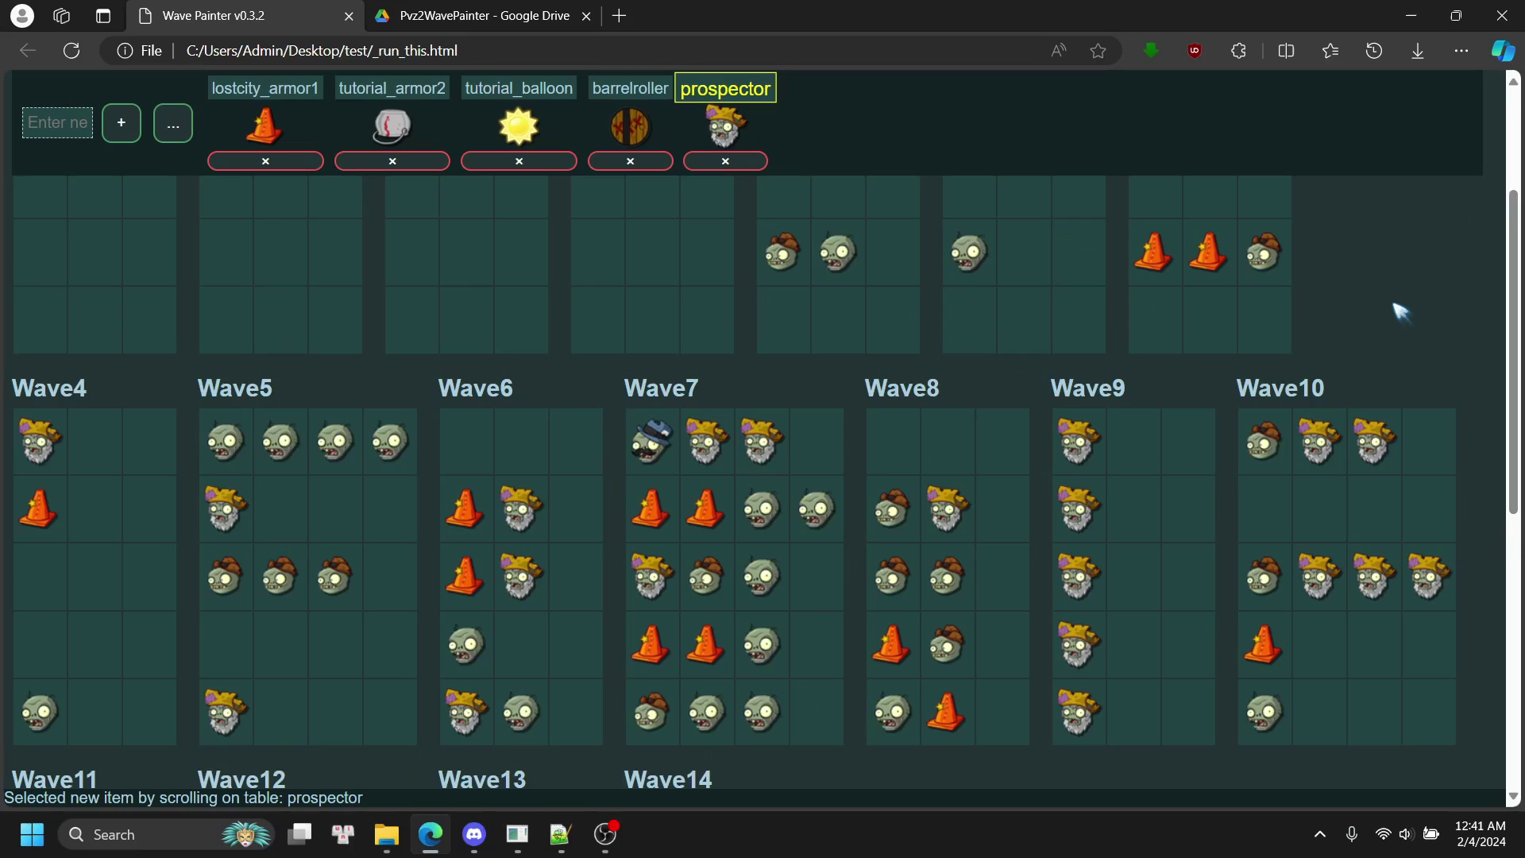
pyautogui.scroll(-2, 783, 562)
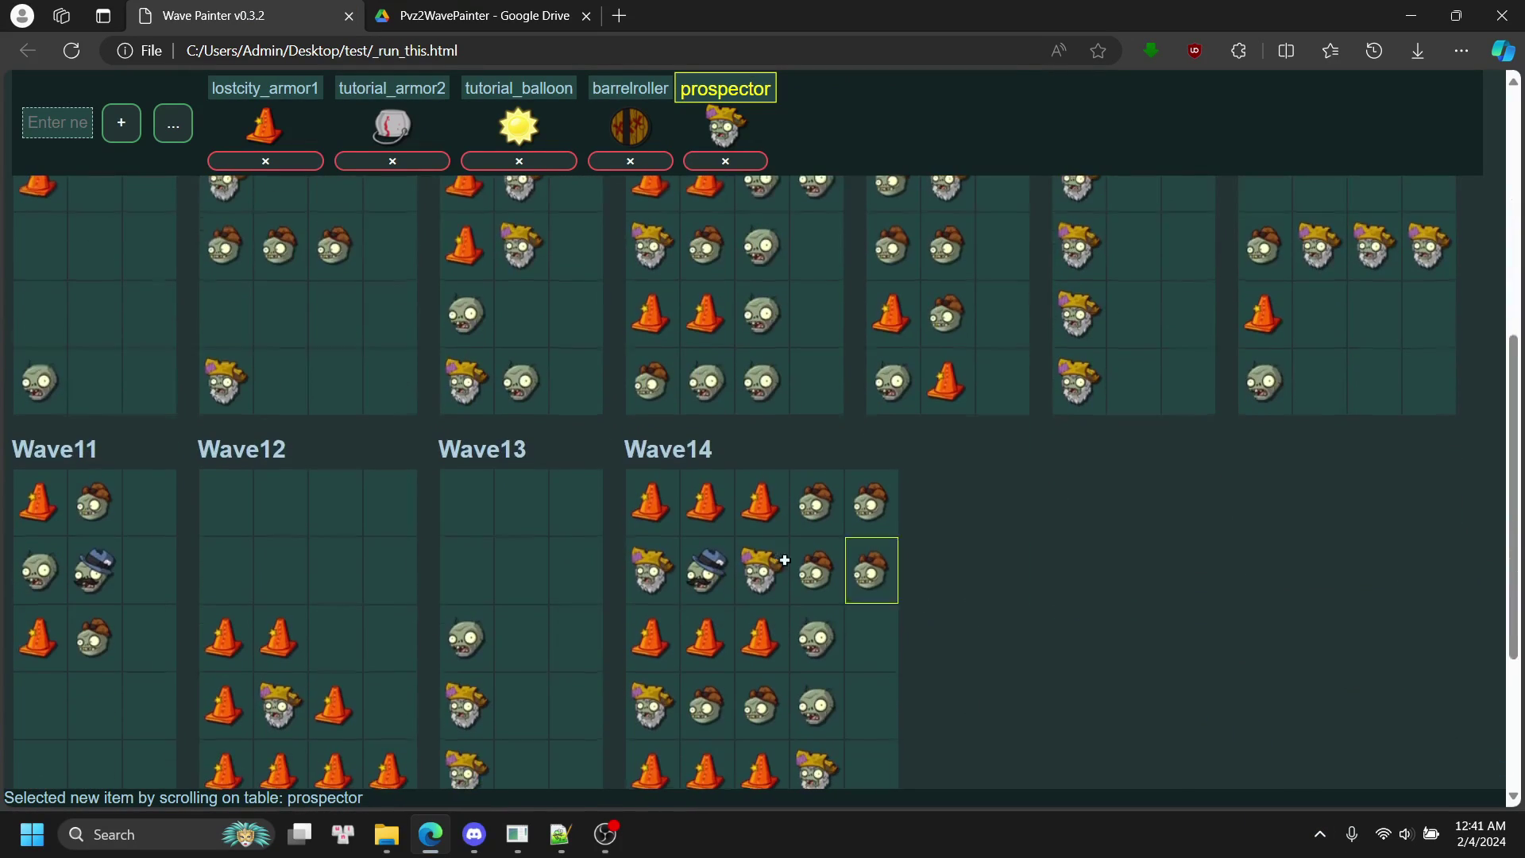
pyautogui.scroll(-2, 972, 719)
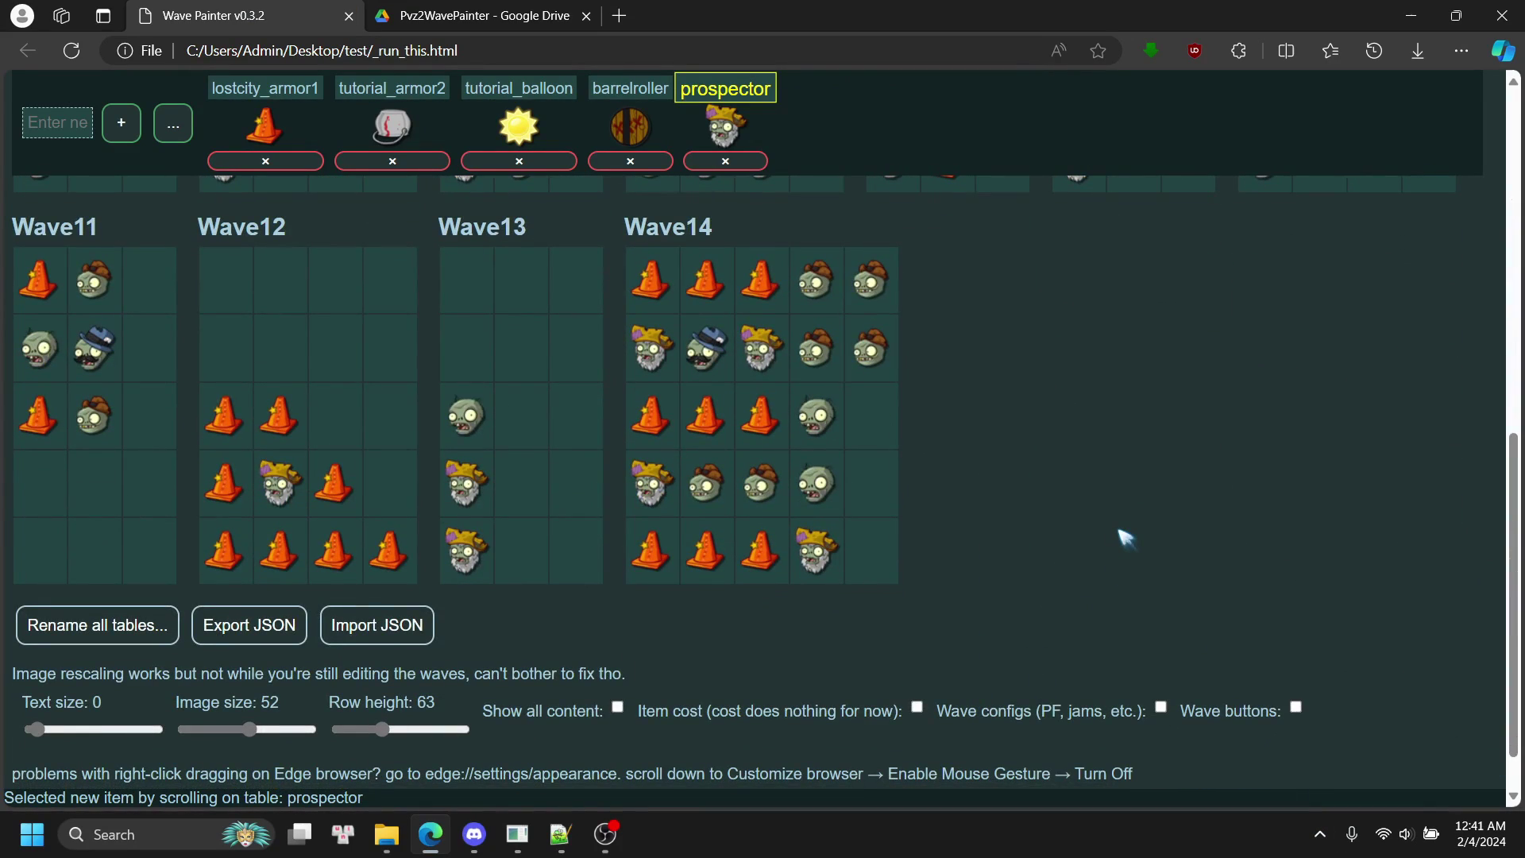
pyautogui.scroll(7, 1464, 330)
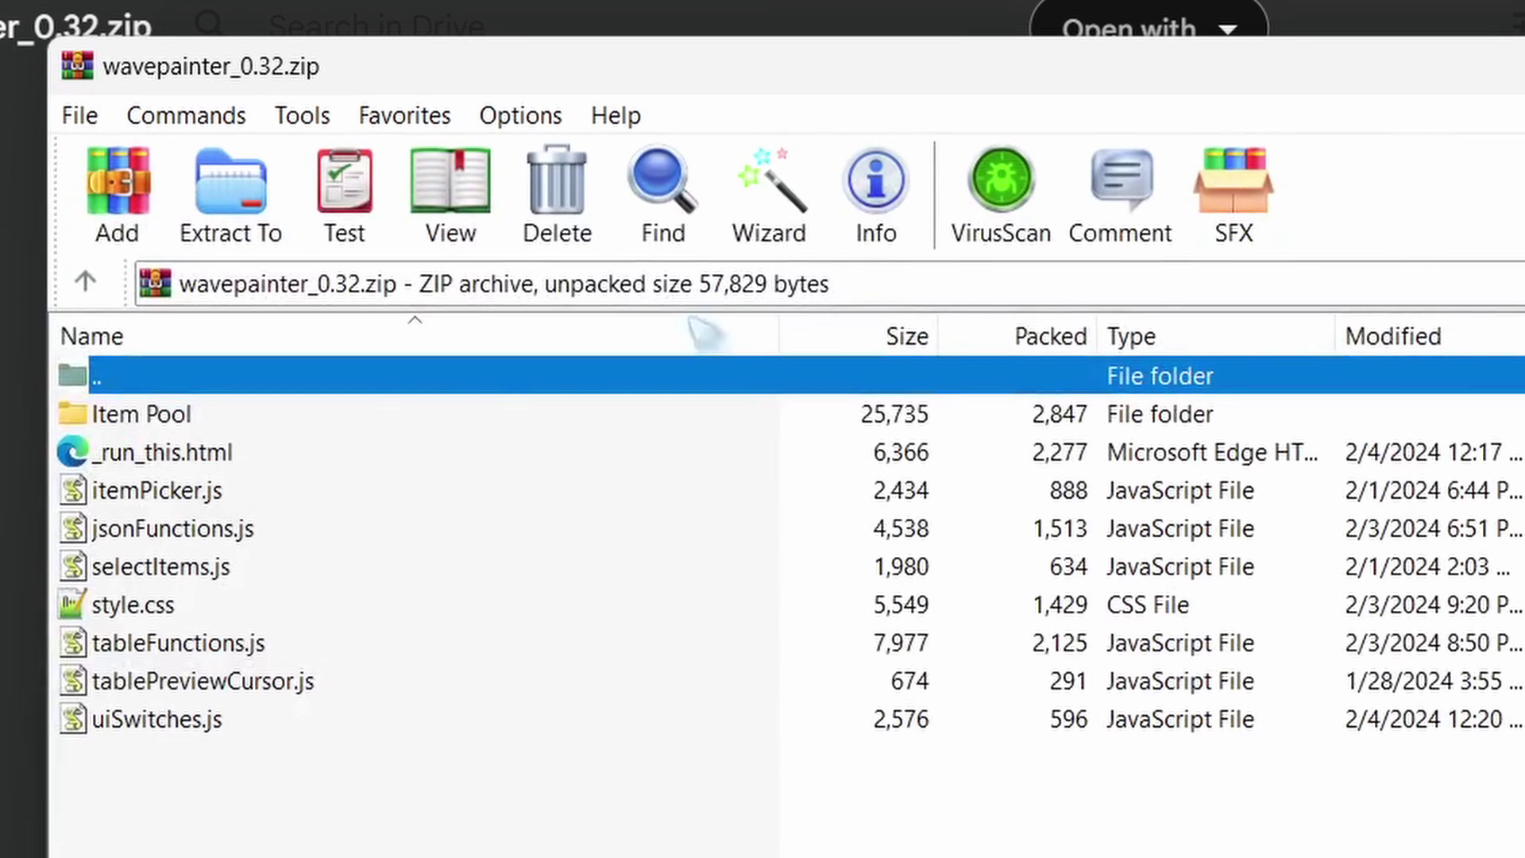
pyautogui.click(191, 457)
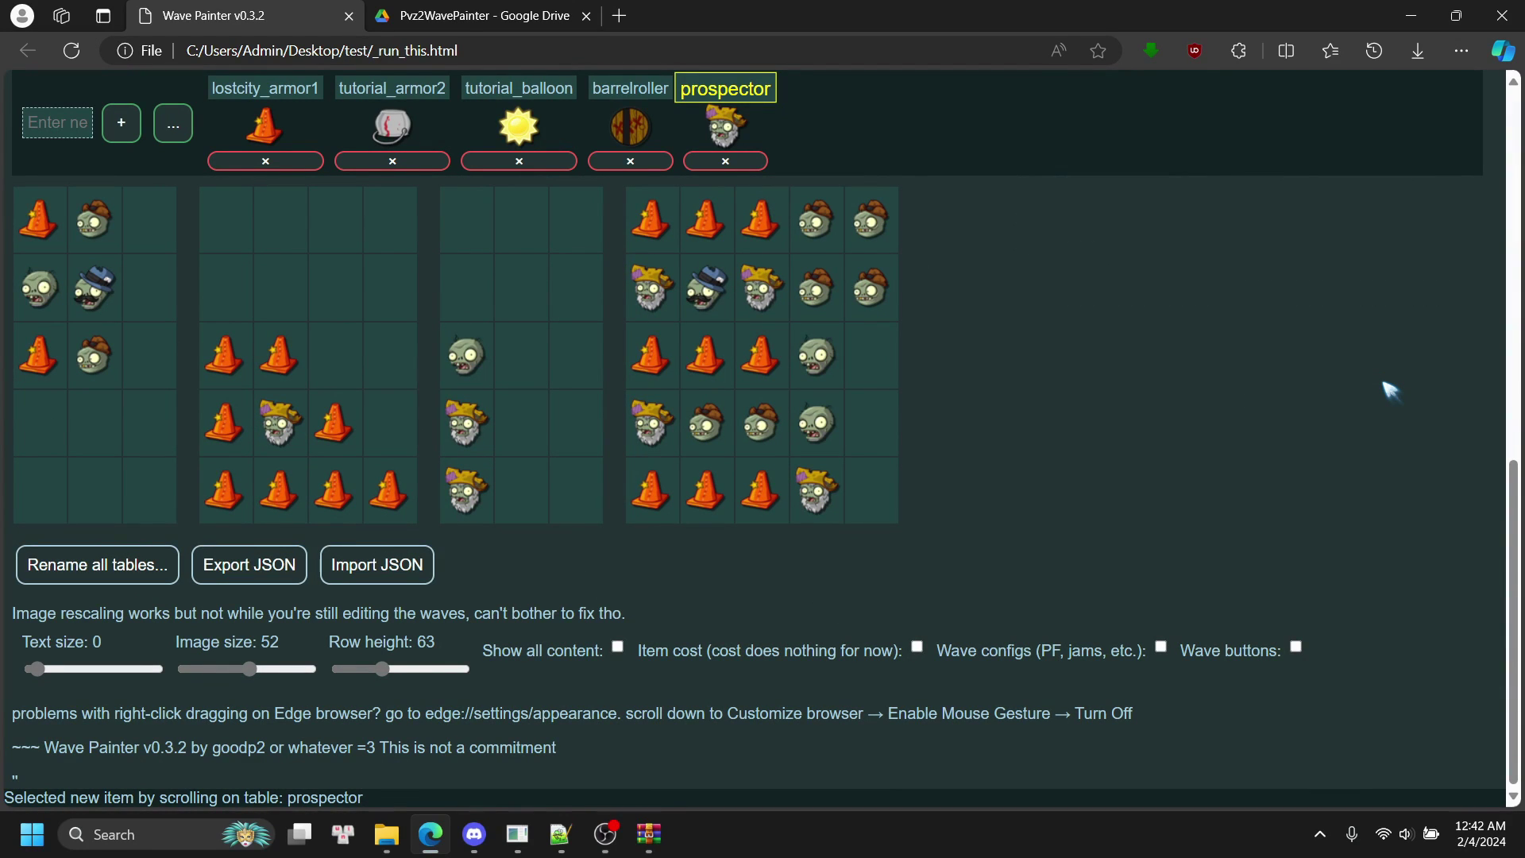
pyautogui.scroll(3, 1388, 390)
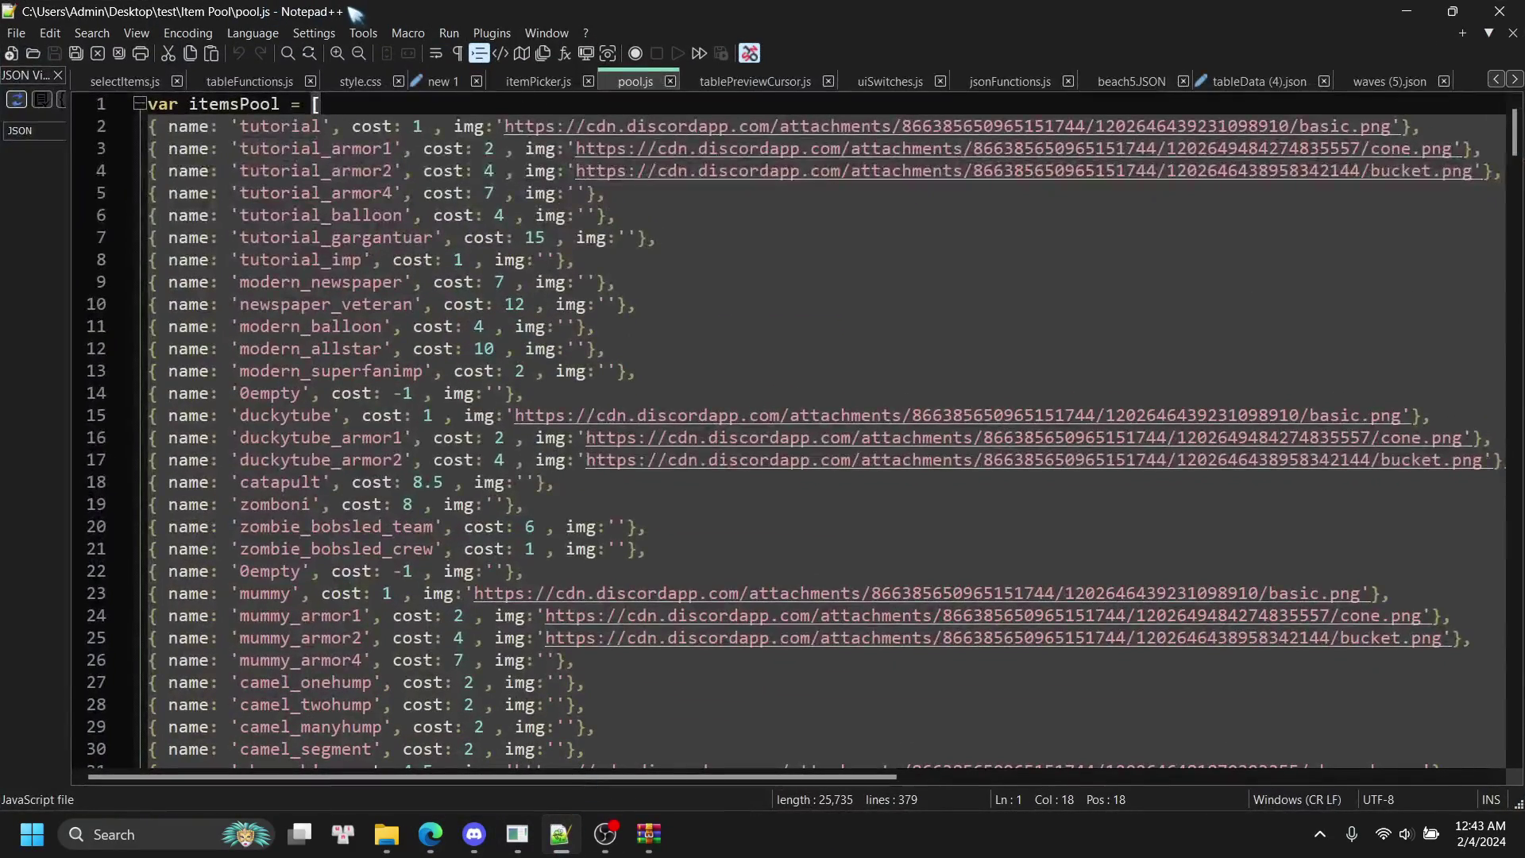
# View tableFunctions.js and selectItems.js, then open pool.js from the Item Pool folder.
pyautogui.click(247, 82)
pyautogui.click(124, 81)
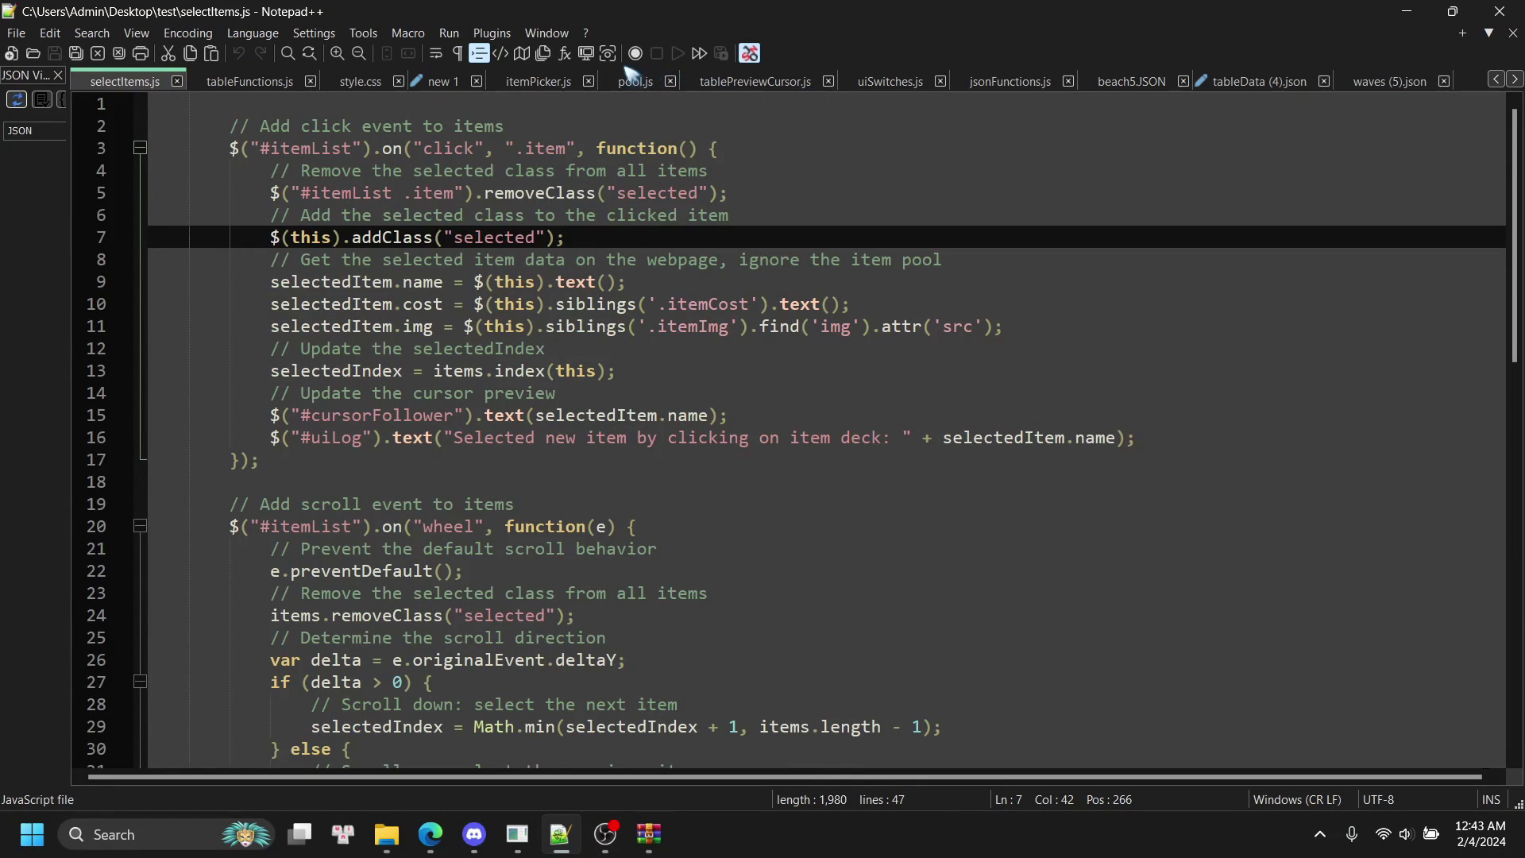
pyautogui.click(628, 80)
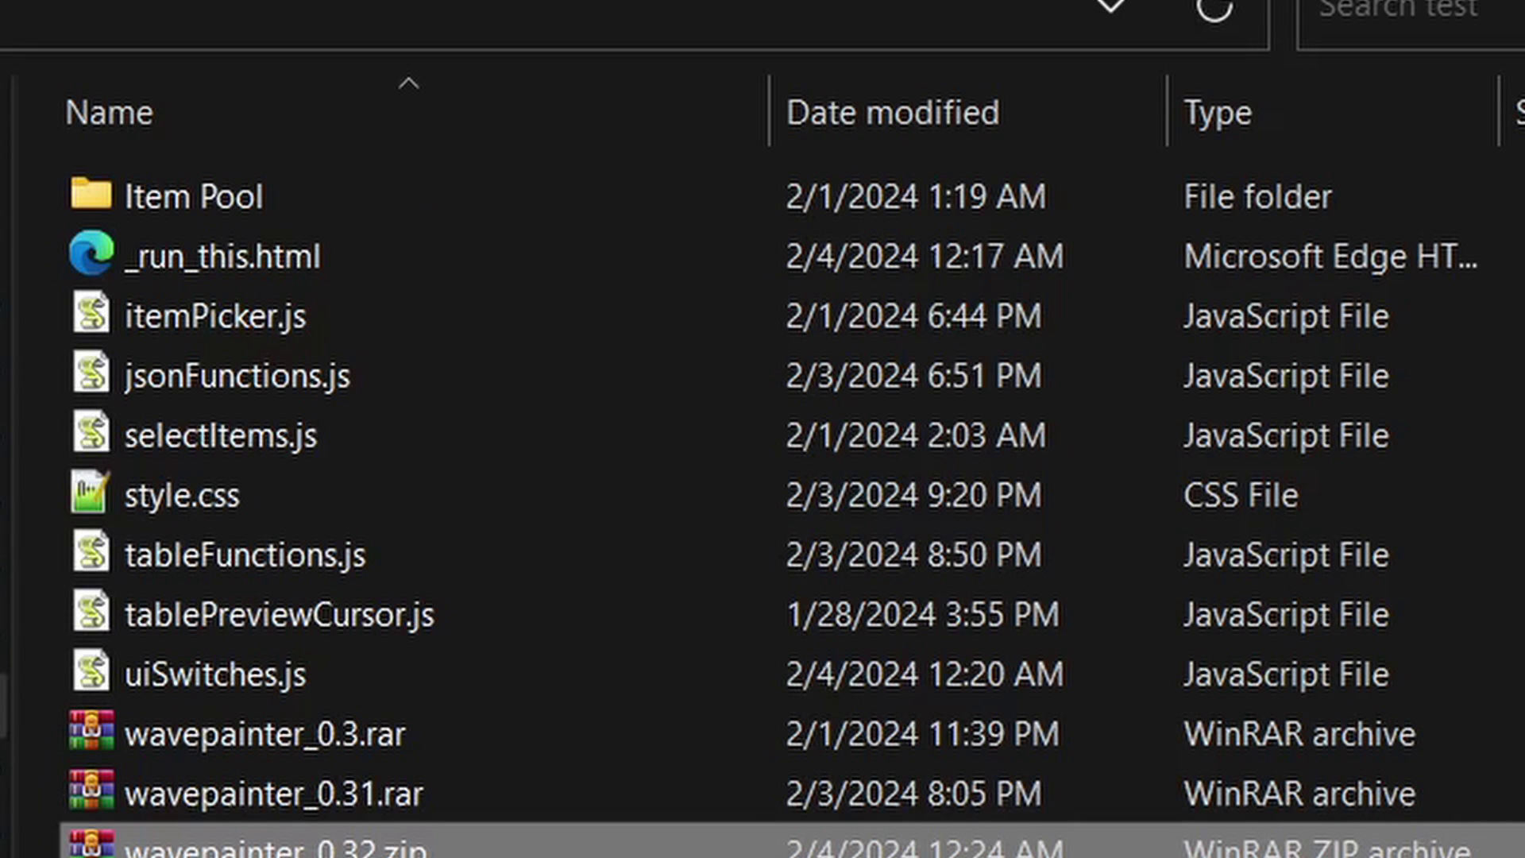
pyautogui.doubleClick(281, 206)
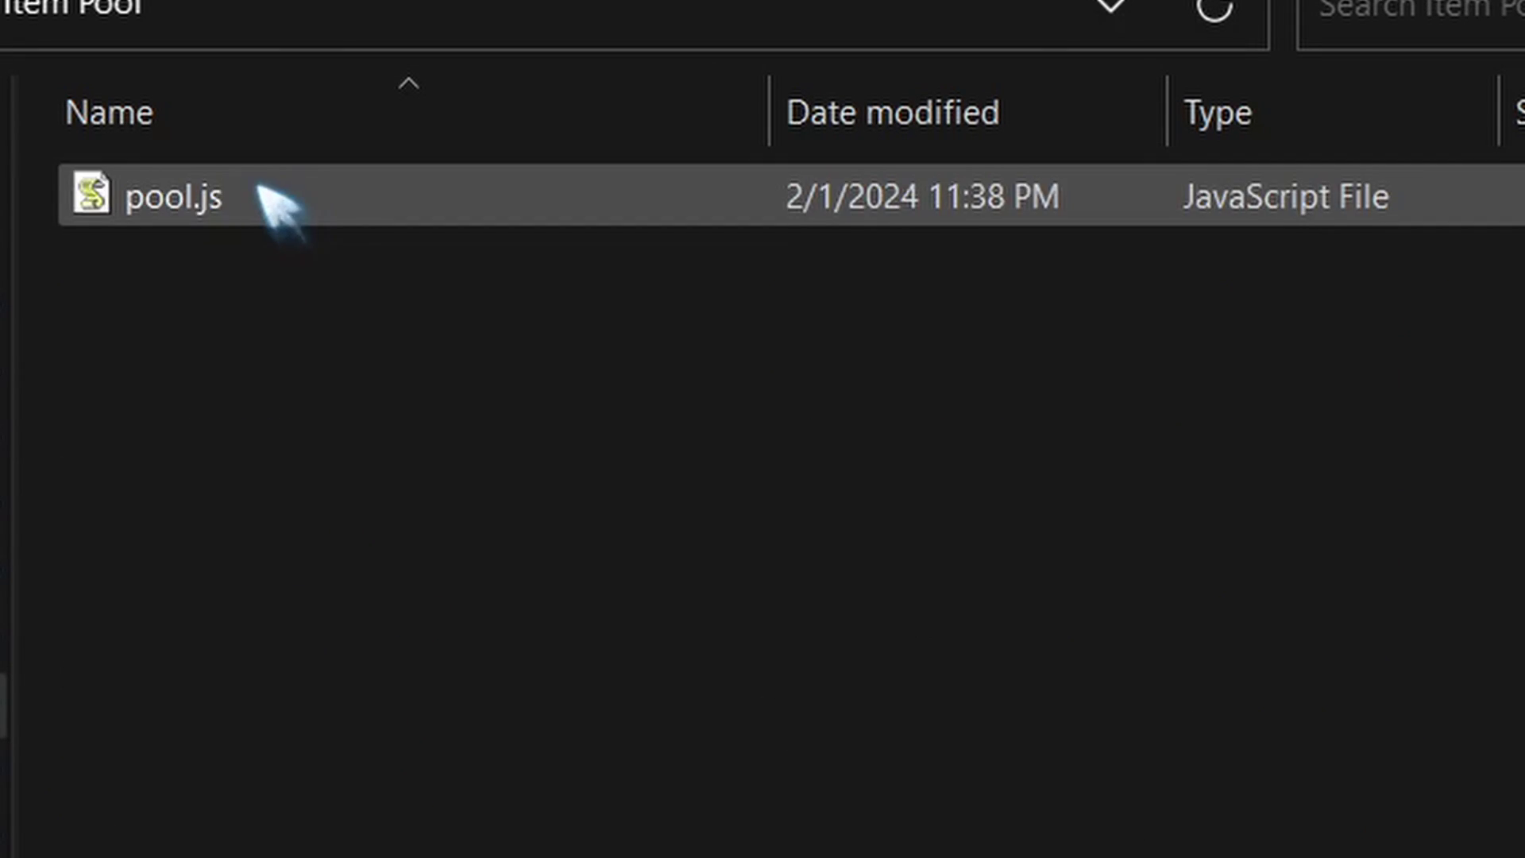
pyautogui.doubleClick(170, 203)
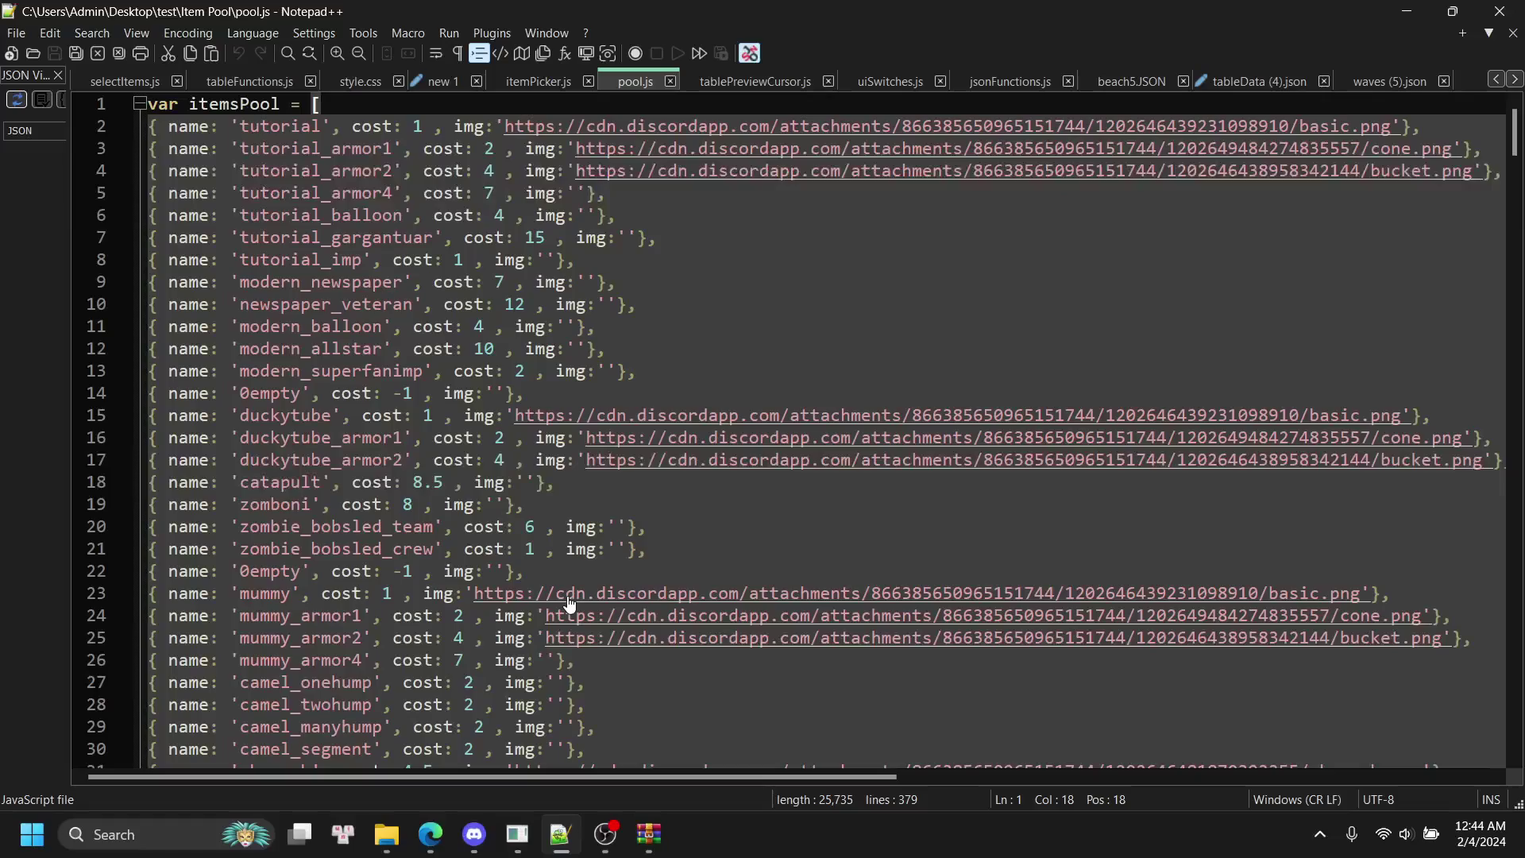
pyautogui.scroll(-7, 742, 300)
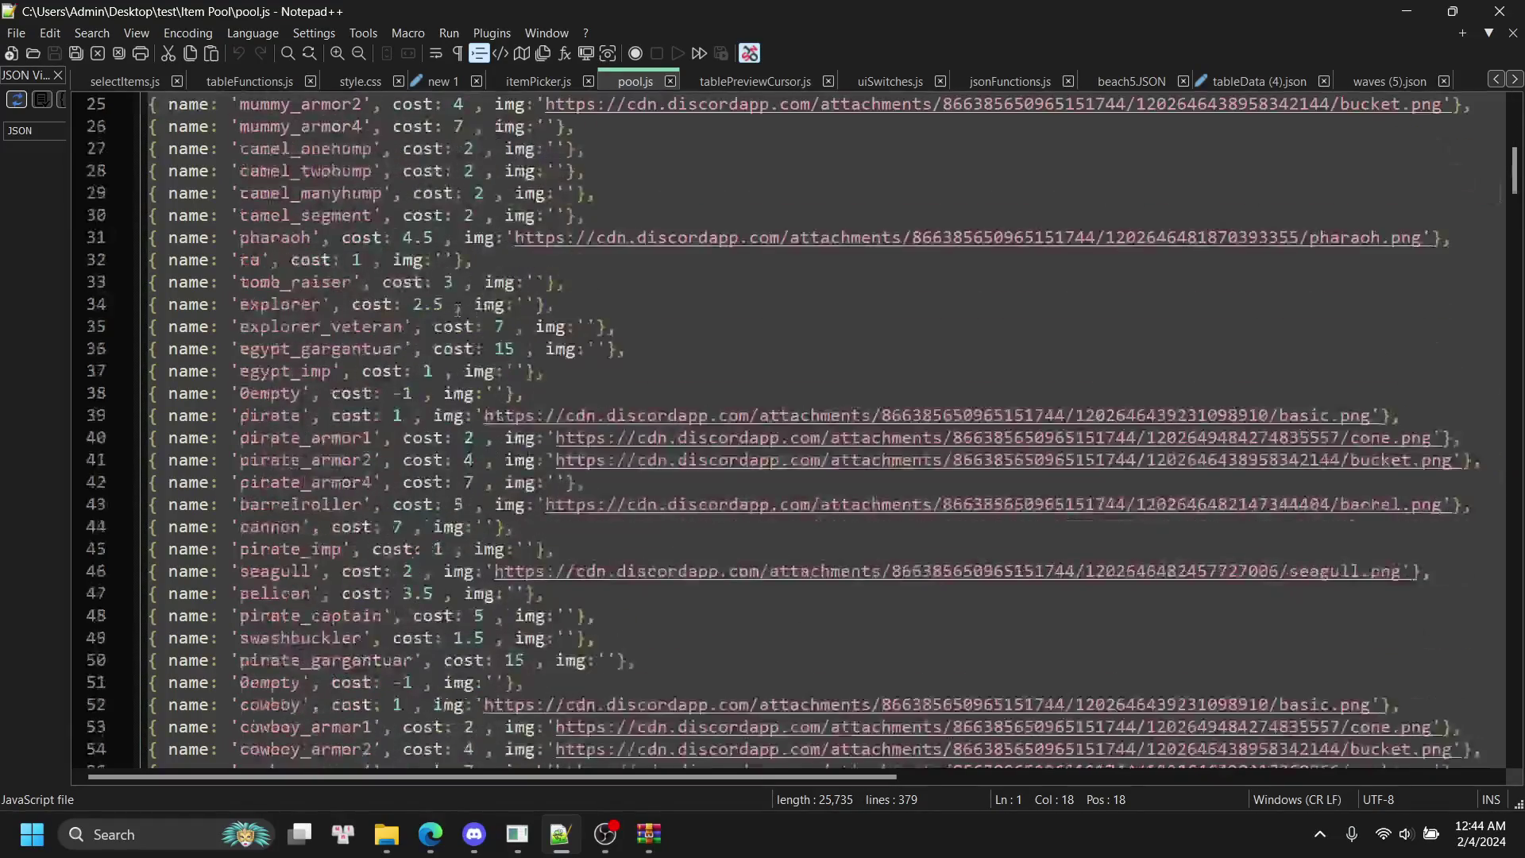
pyautogui.scroll(-9, 742, 300)
pyautogui.scroll(9, 743, 299)
pyautogui.scroll(7, 743, 299)
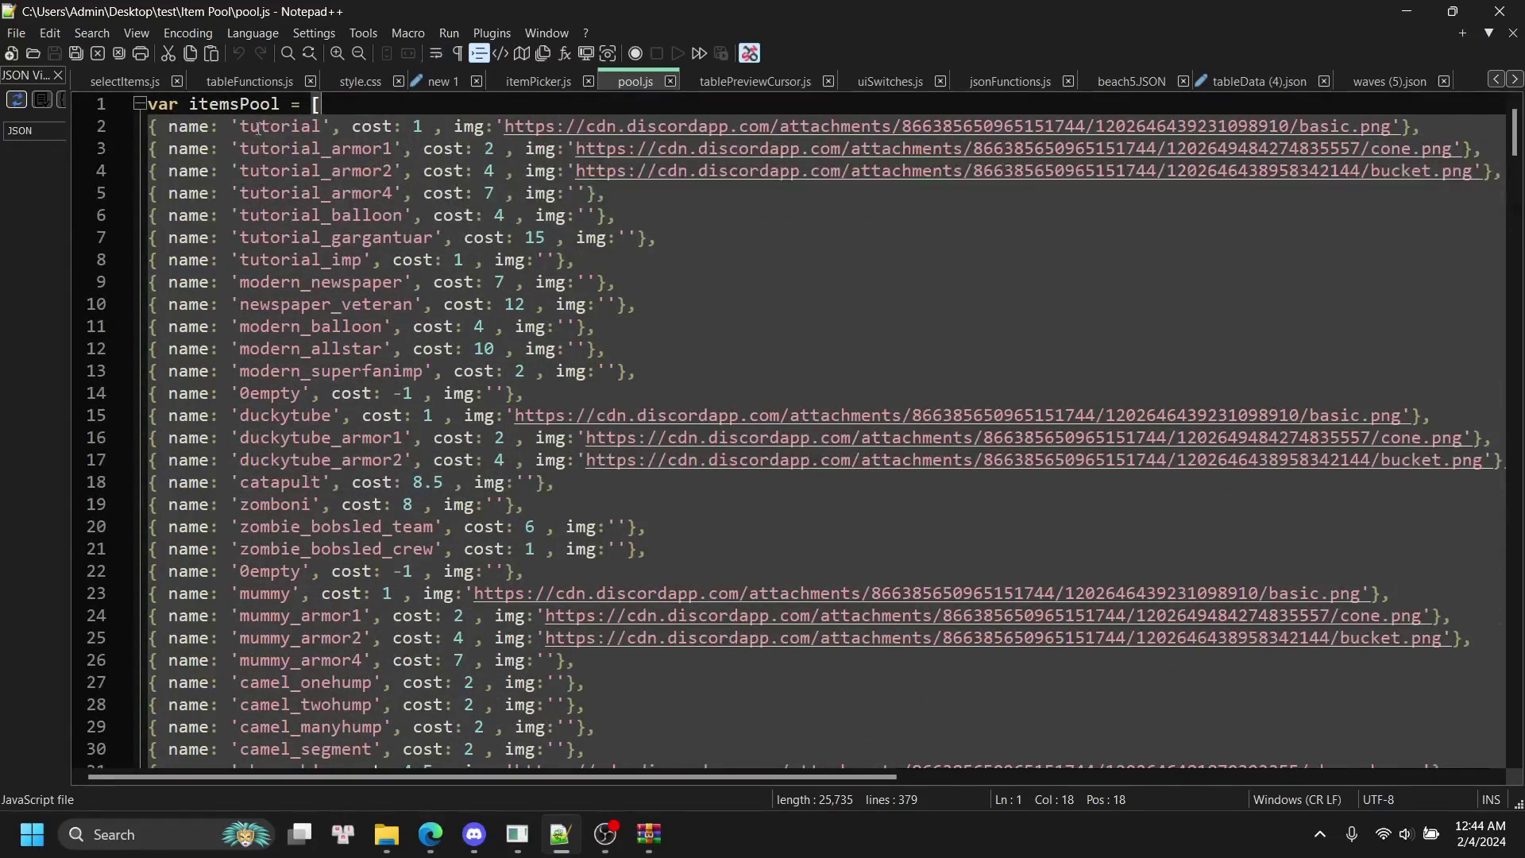
# Highlight the 'tutorial' name and its cost in pool.js, then minimize the editor.
pyautogui.doubleClick(265, 128)
pyautogui.scroll(-7, 264, 127)
pyautogui.scroll(-8, 265, 127)
pyautogui.scroll(15, 264, 128)
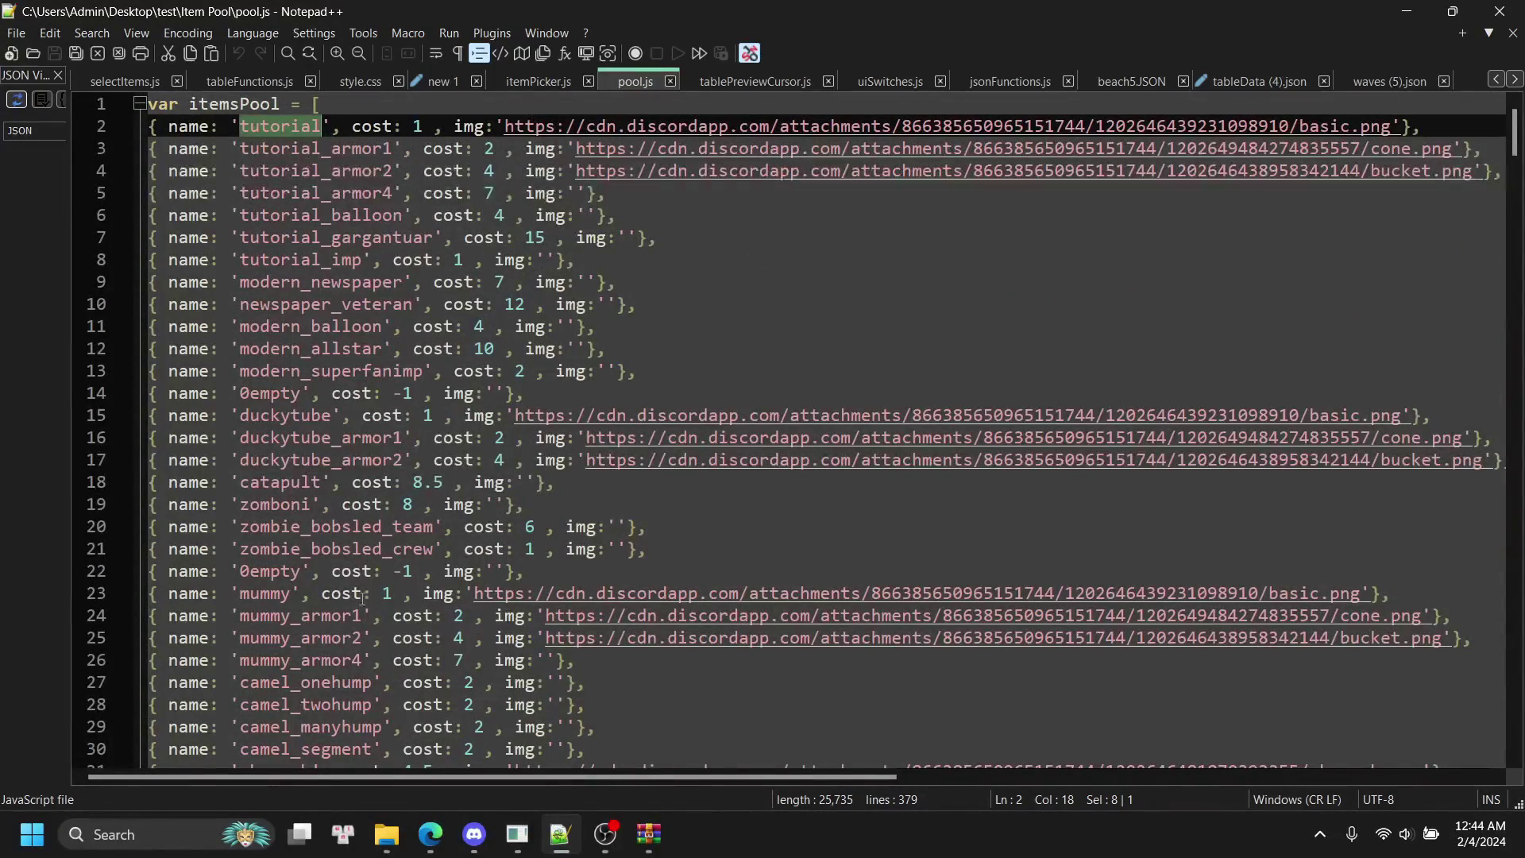
pyautogui.doubleClick(414, 128)
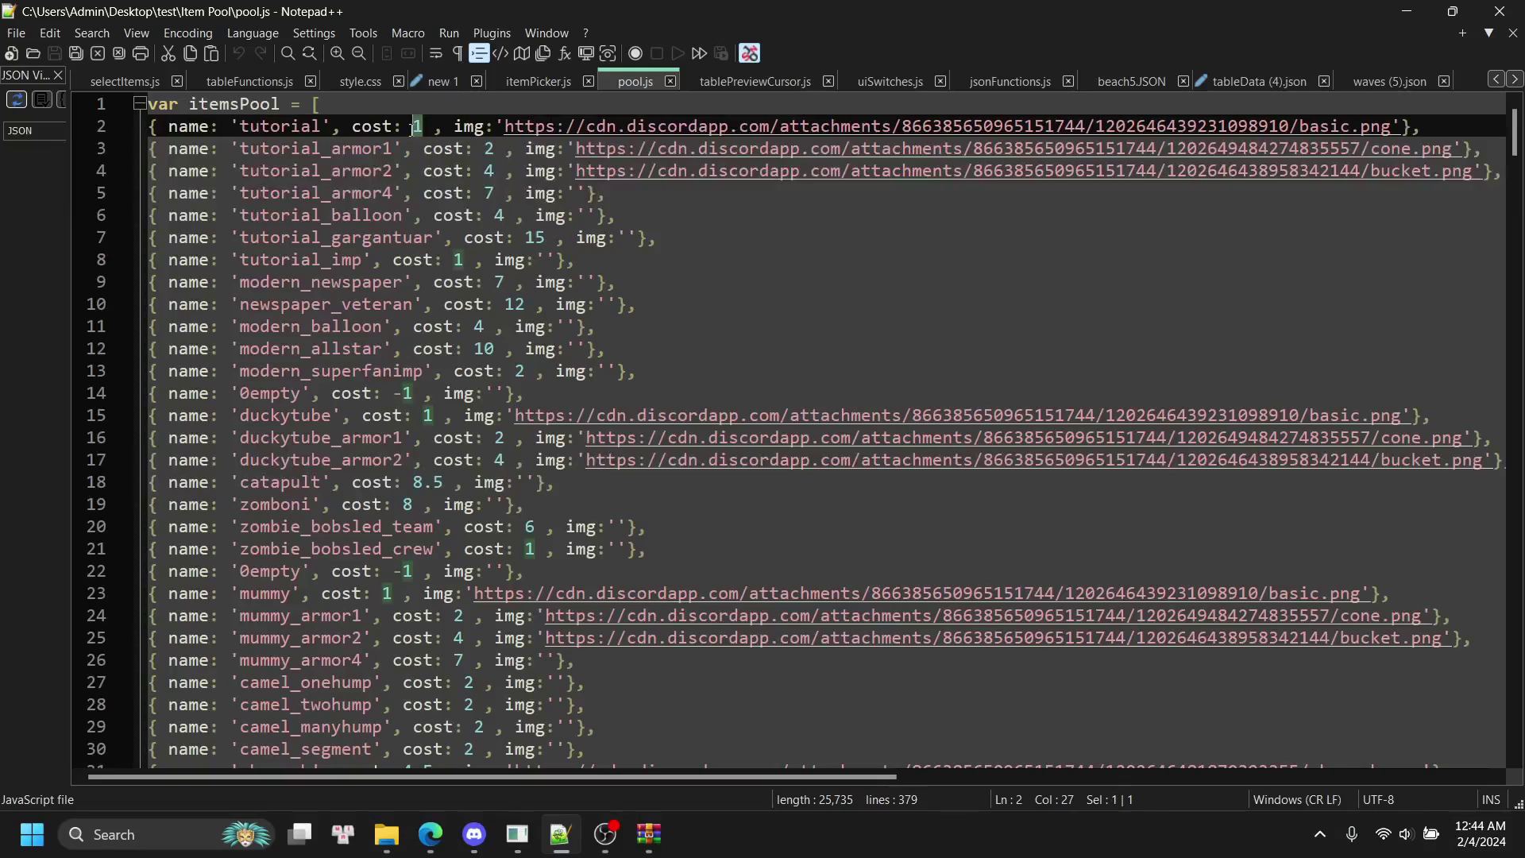
pyautogui.scroll(-1, 627, 343)
pyautogui.scroll(1, 1459, 66)
pyautogui.click(1417, 11)
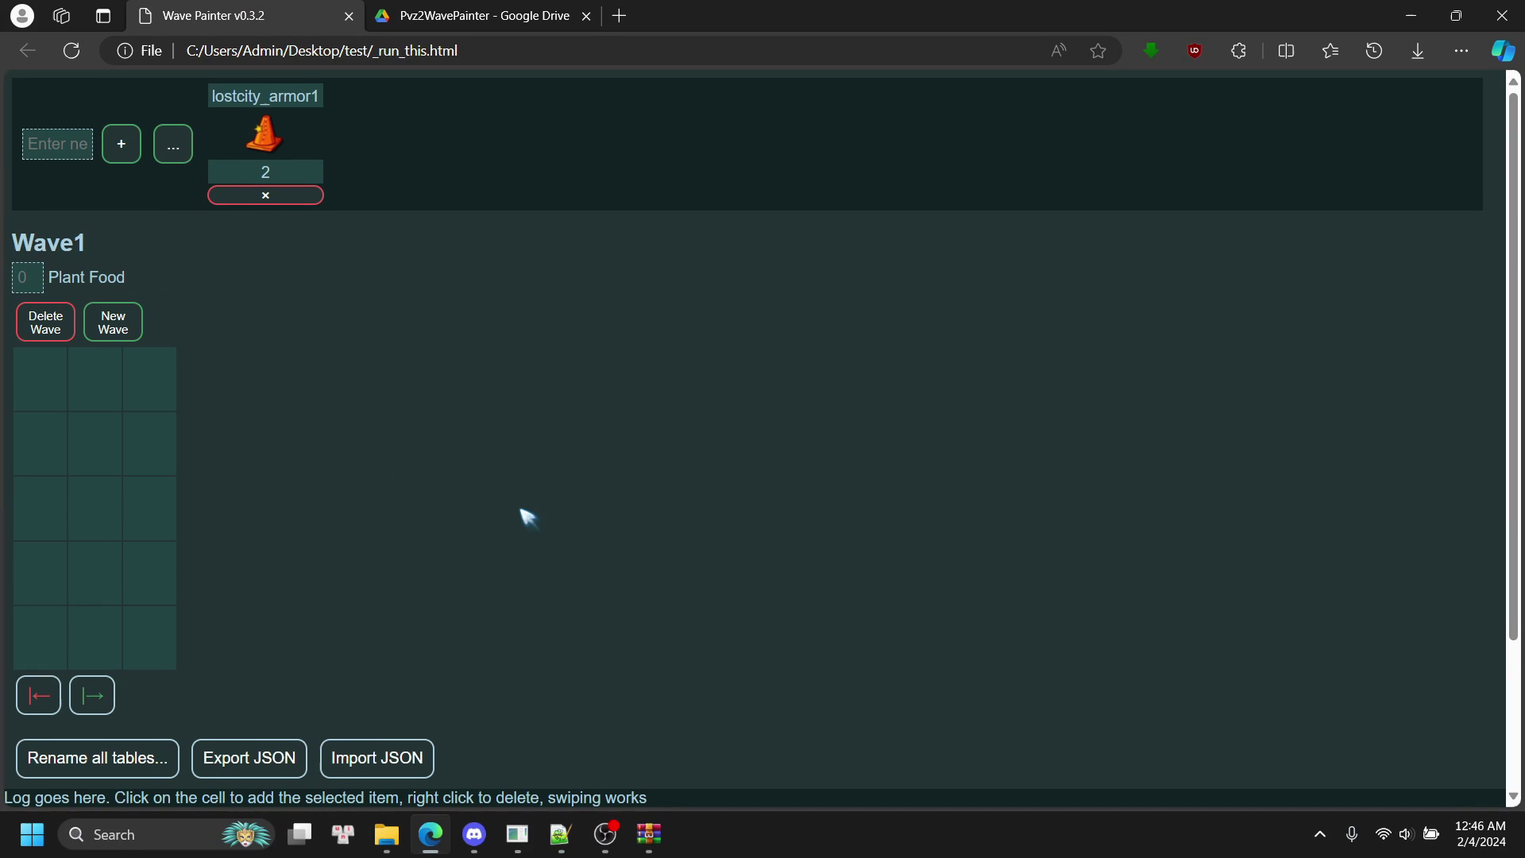
# From the zombie picker, add duckytube_armor1, duckytube_armor2 and mummy_armor2 to the deck.
pyautogui.click(173, 153)
pyautogui.click(381, 451)
pyautogui.click(387, 537)
pyautogui.click(11, 193)
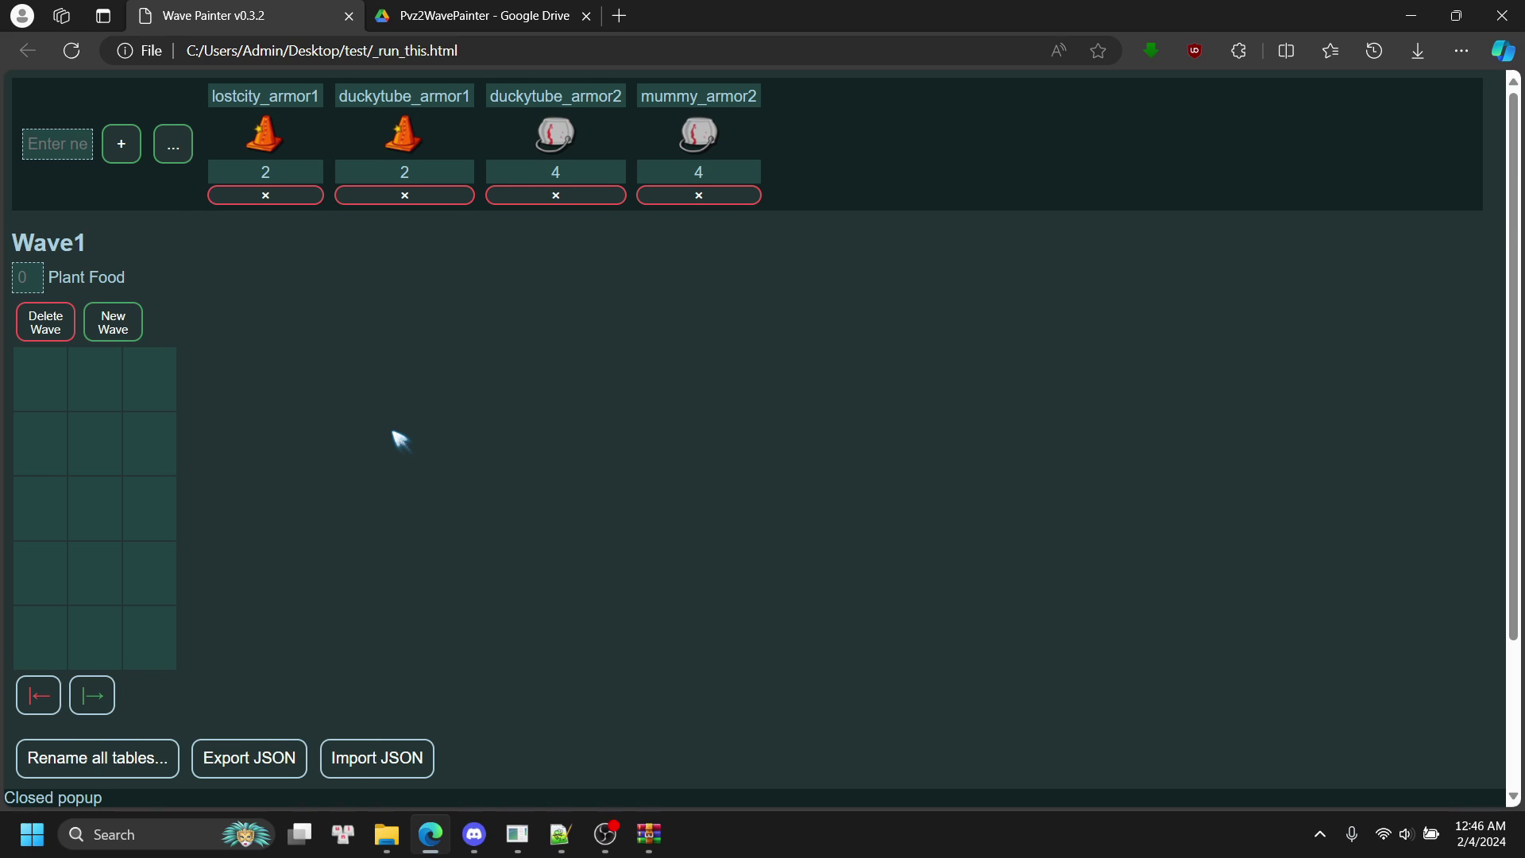
pyautogui.scroll(-2, 656, 382)
pyautogui.scroll(2, 652, 433)
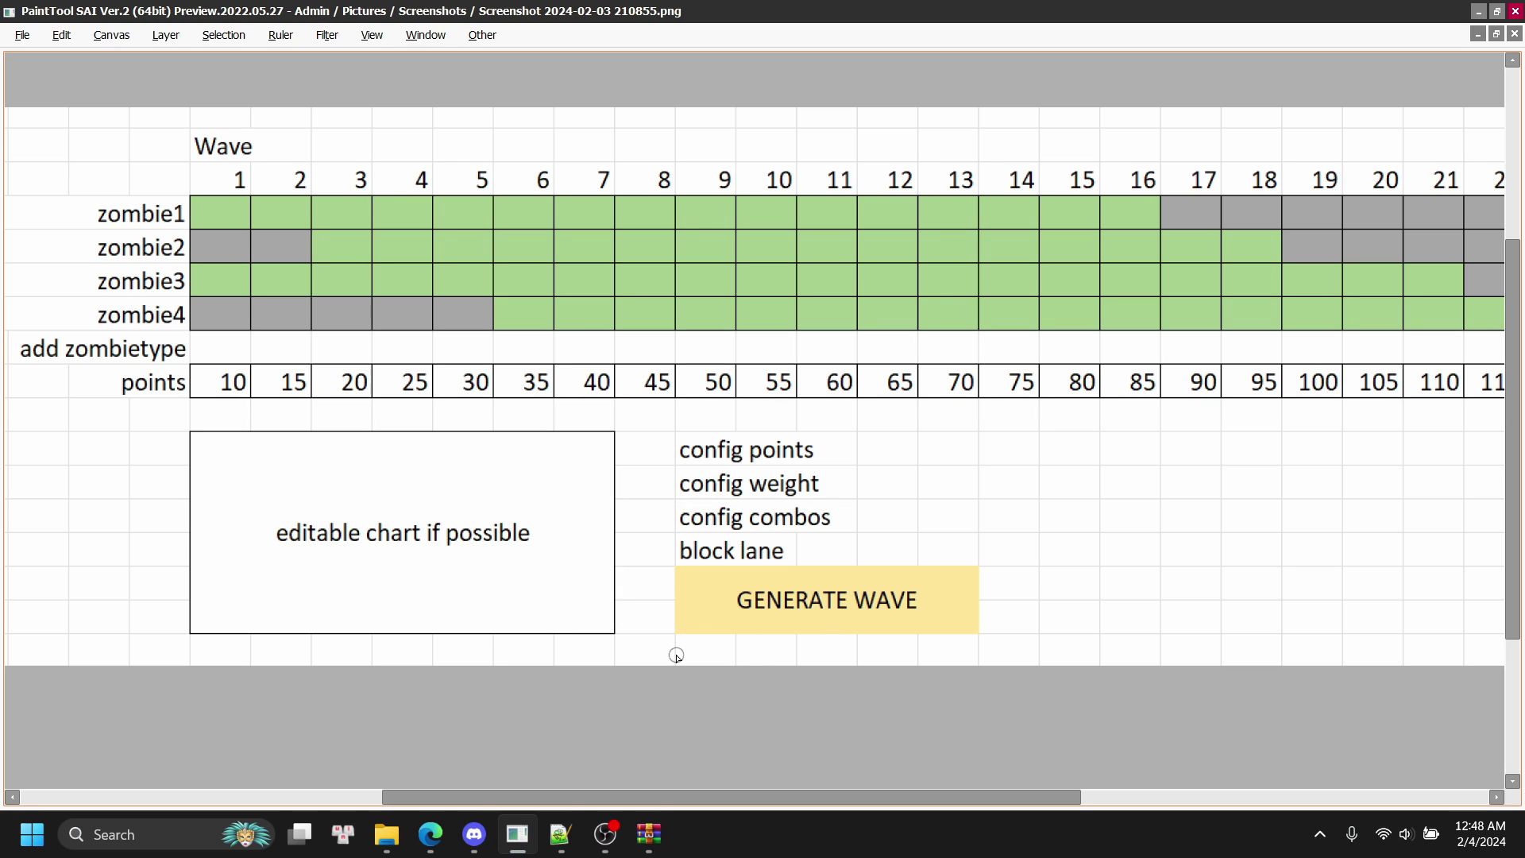
# Switch back to Wave Painter, browse the zombie picker and close it unchanged.
pyautogui.hotkey('alt', 'Tab')
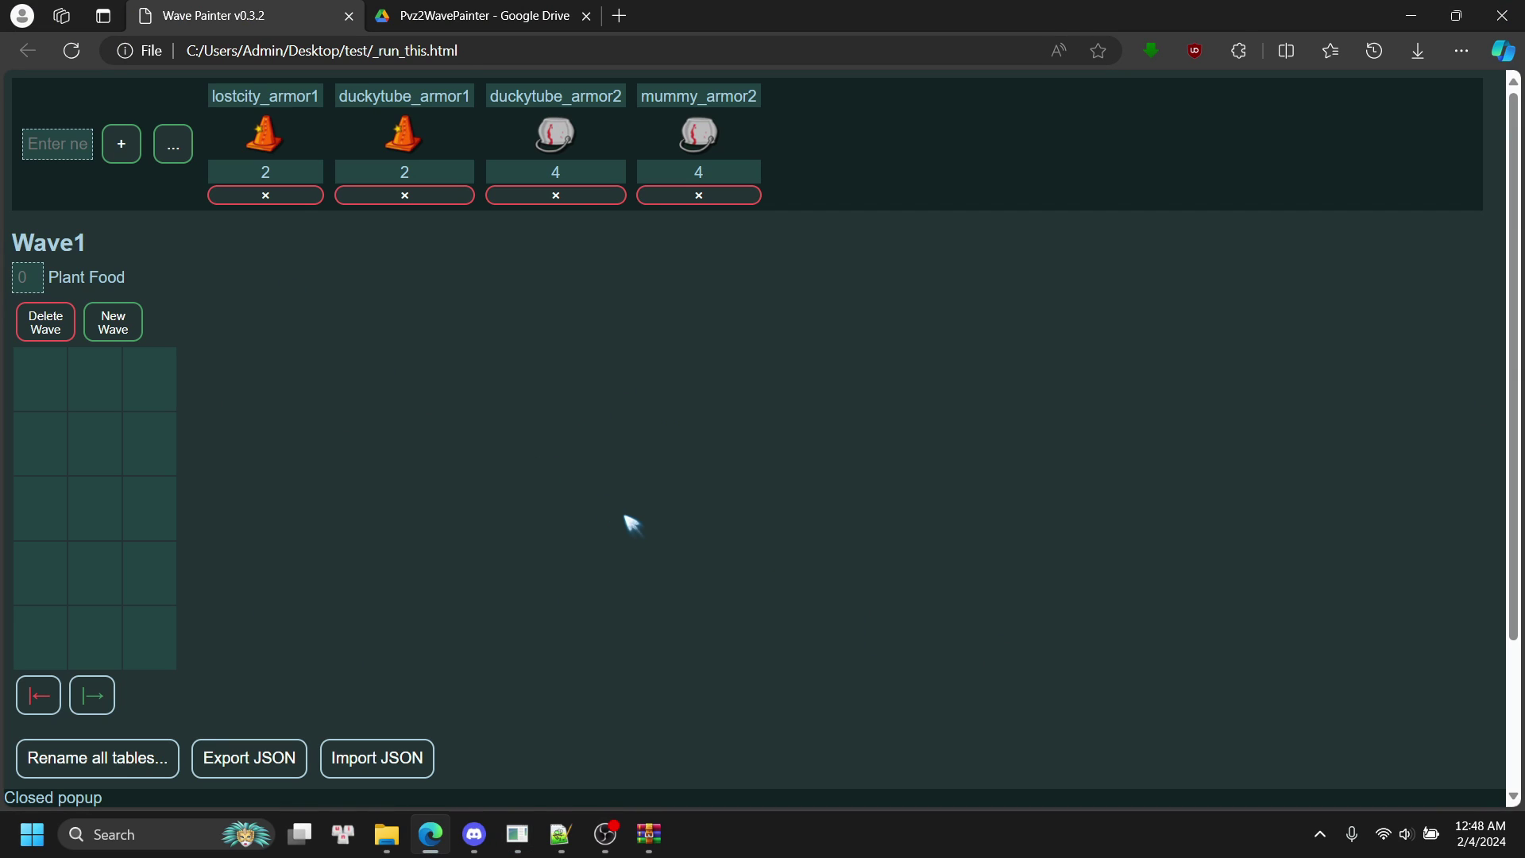
pyautogui.scroll(-5, 714, 453)
pyautogui.scroll(-5, 715, 452)
pyautogui.scroll(-5, 709, 455)
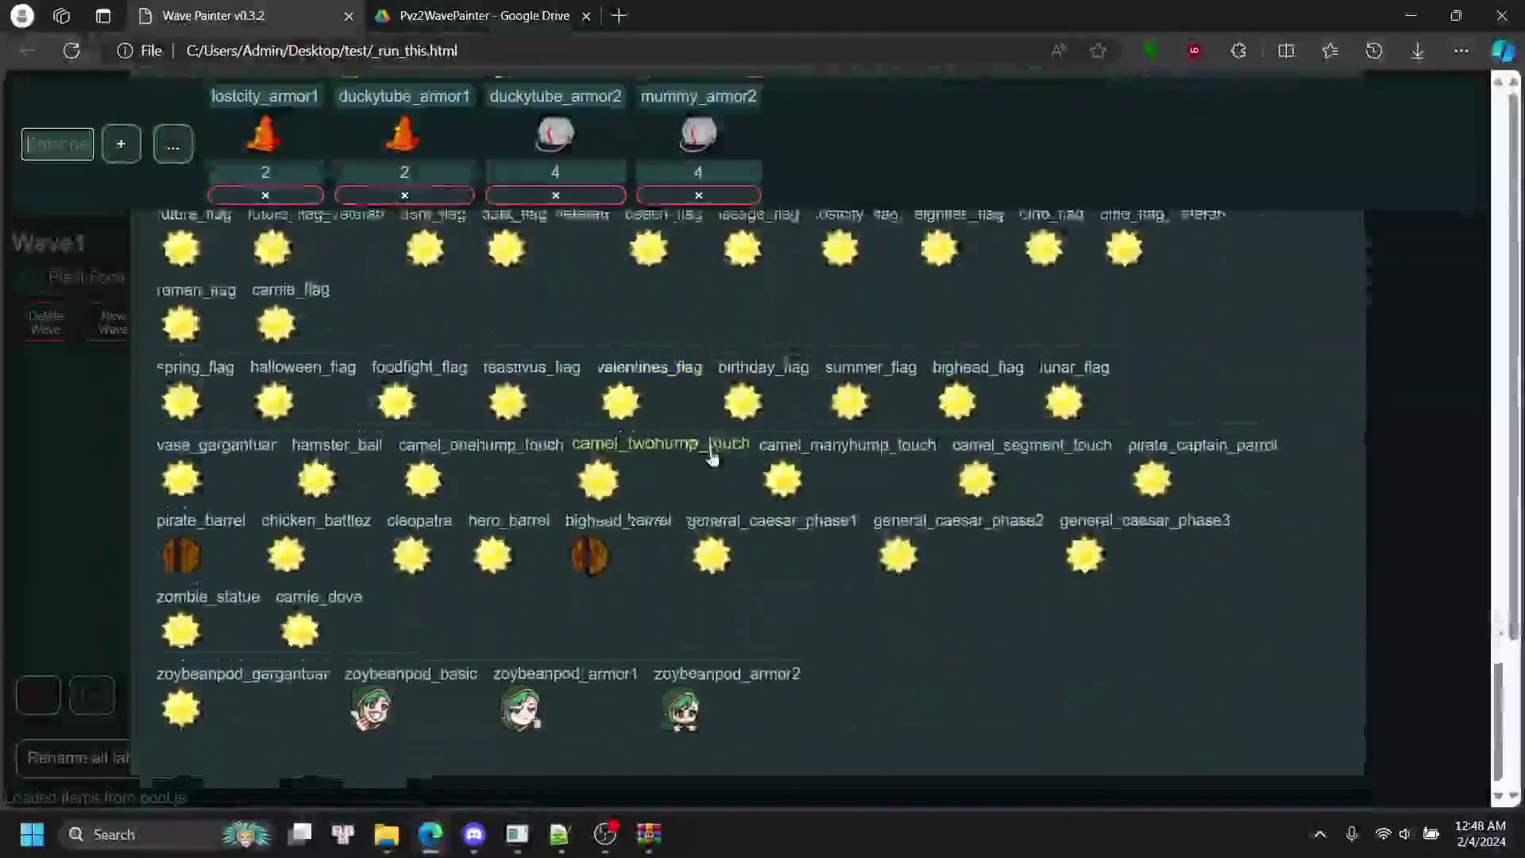
pyautogui.scroll(5, 709, 457)
pyautogui.scroll(5, 710, 457)
pyautogui.scroll(5, 835, 476)
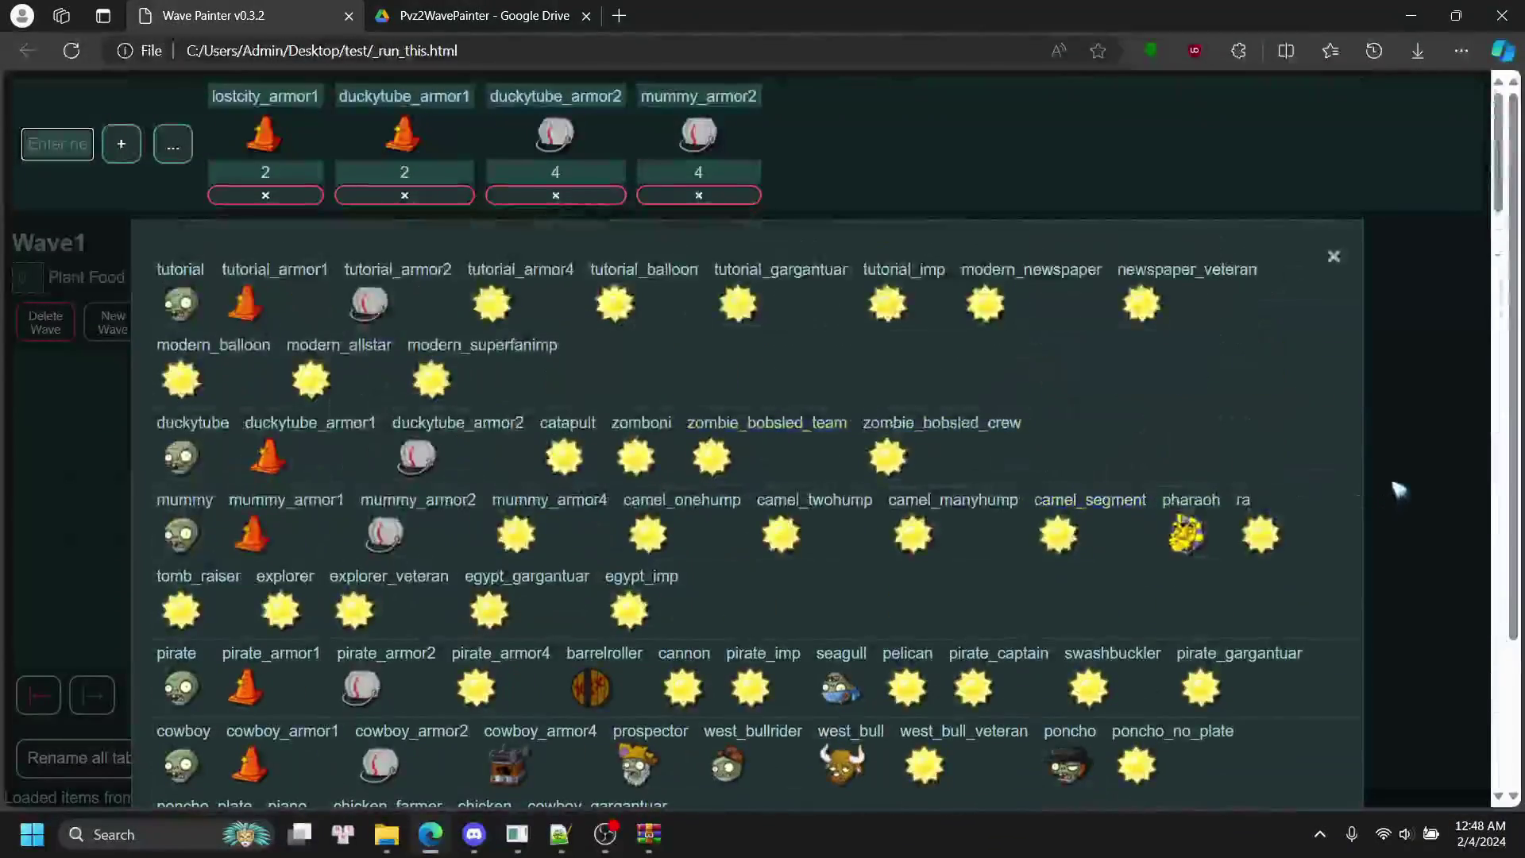
pyautogui.click(1380, 534)
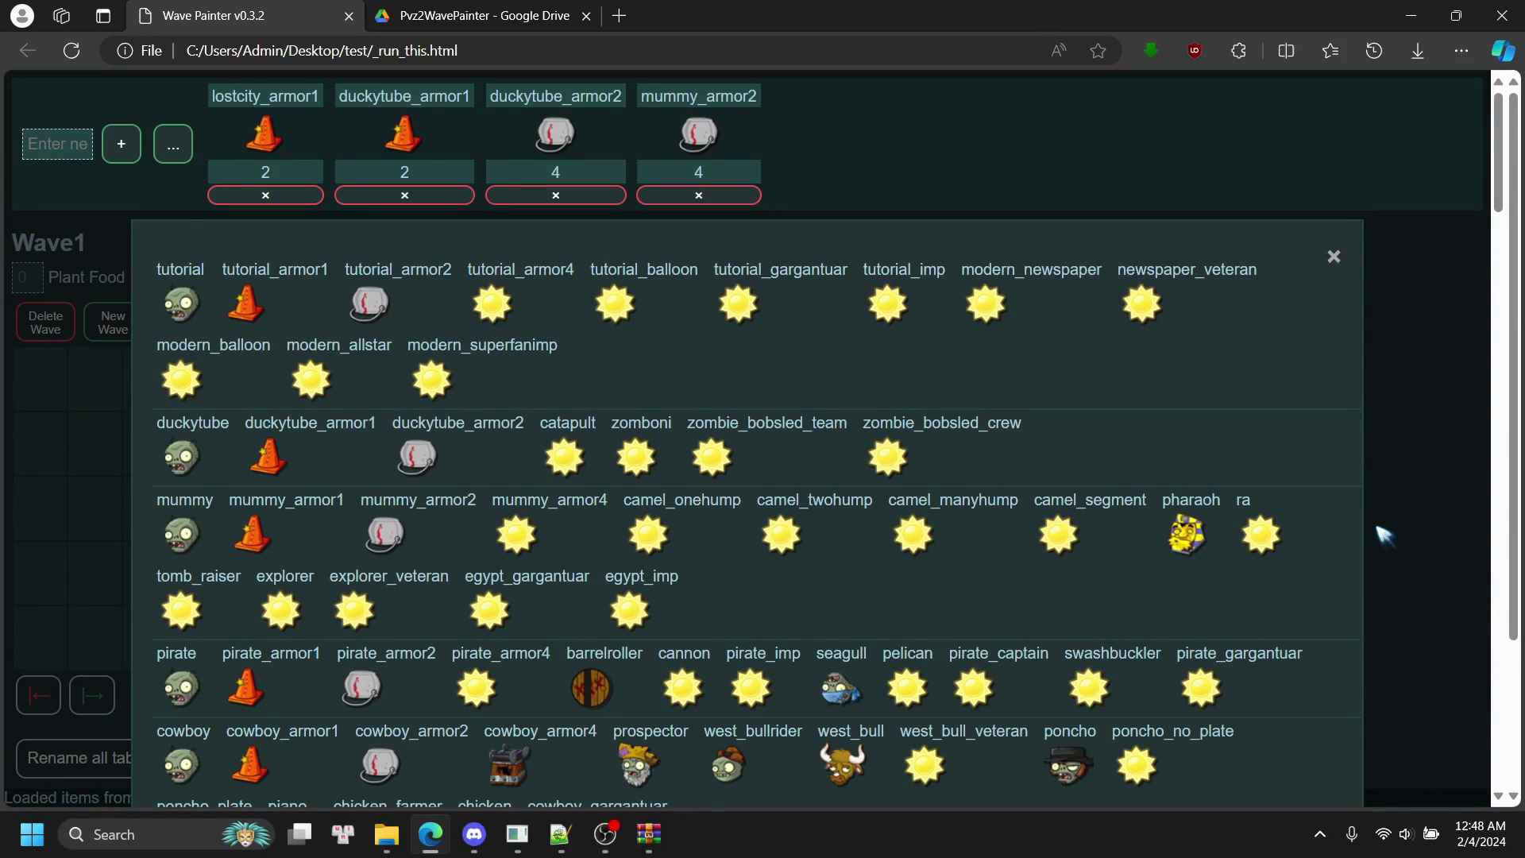
pyautogui.scroll(-2, 1381, 534)
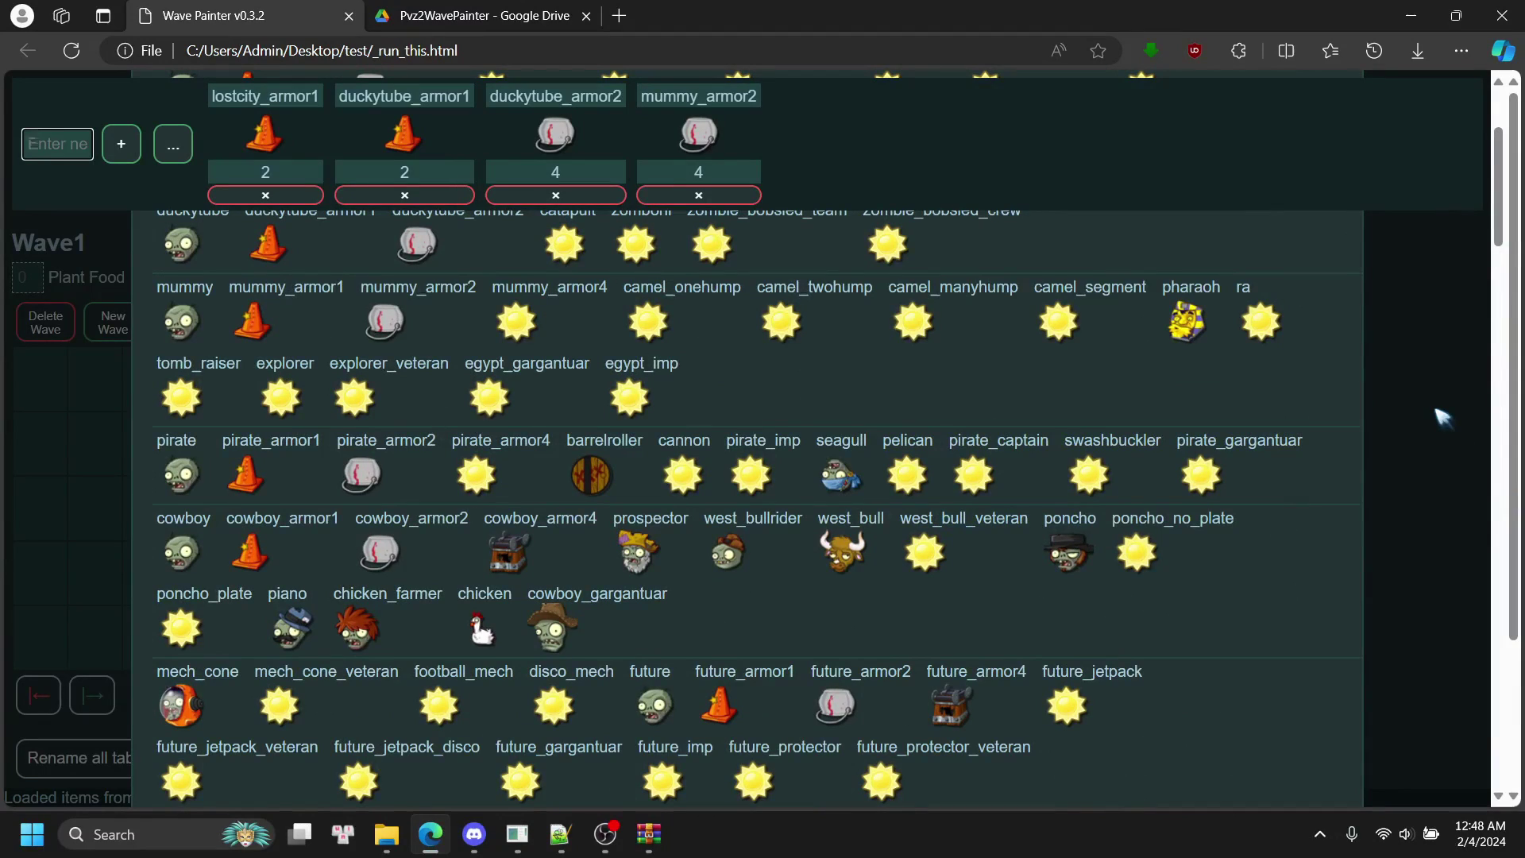
pyautogui.click(1402, 408)
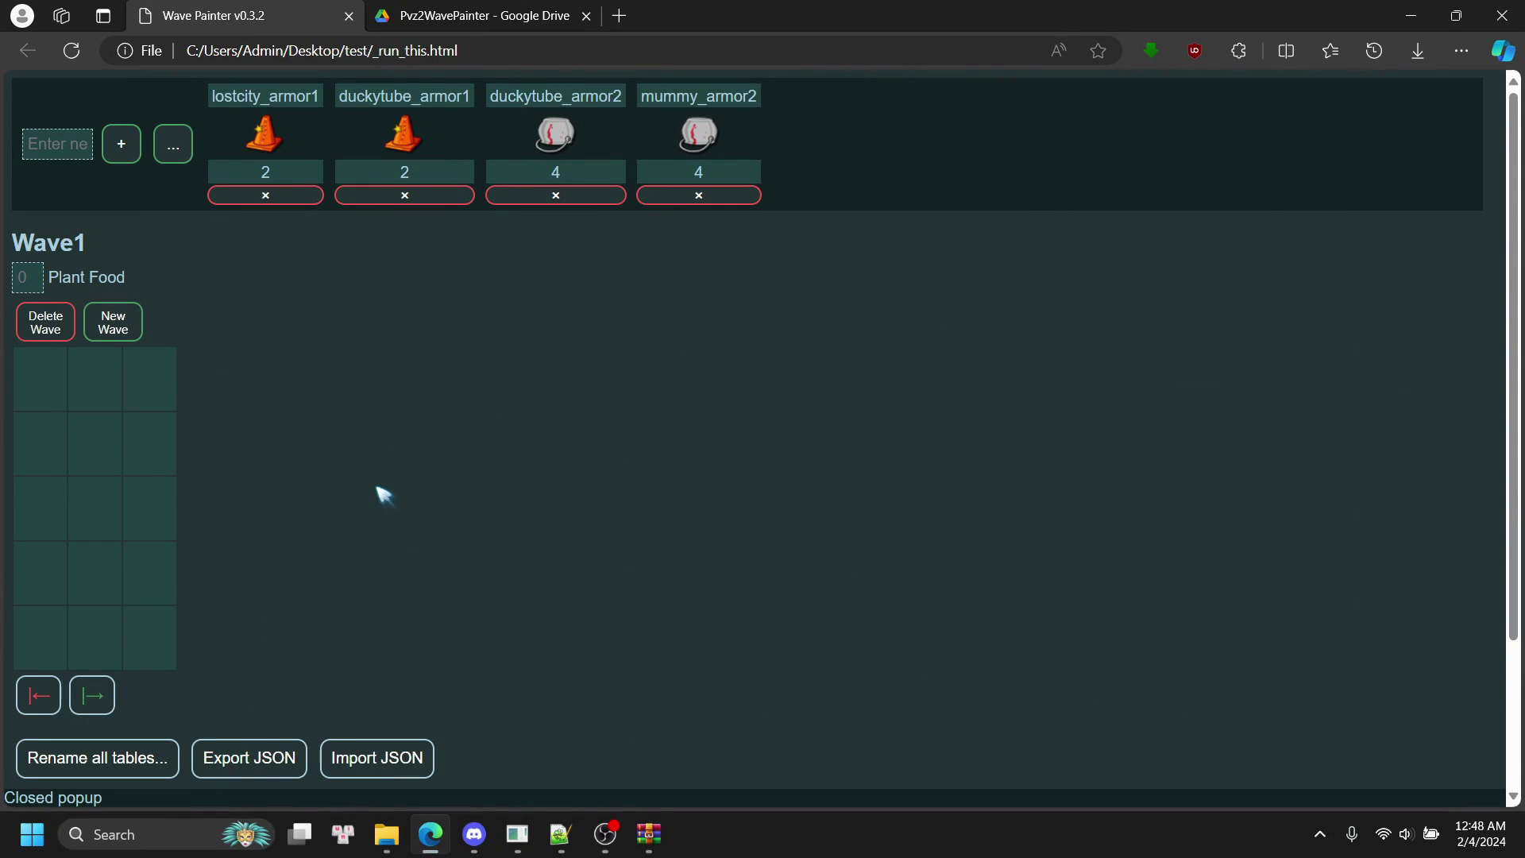
pyautogui.scroll(-2, 782, 480)
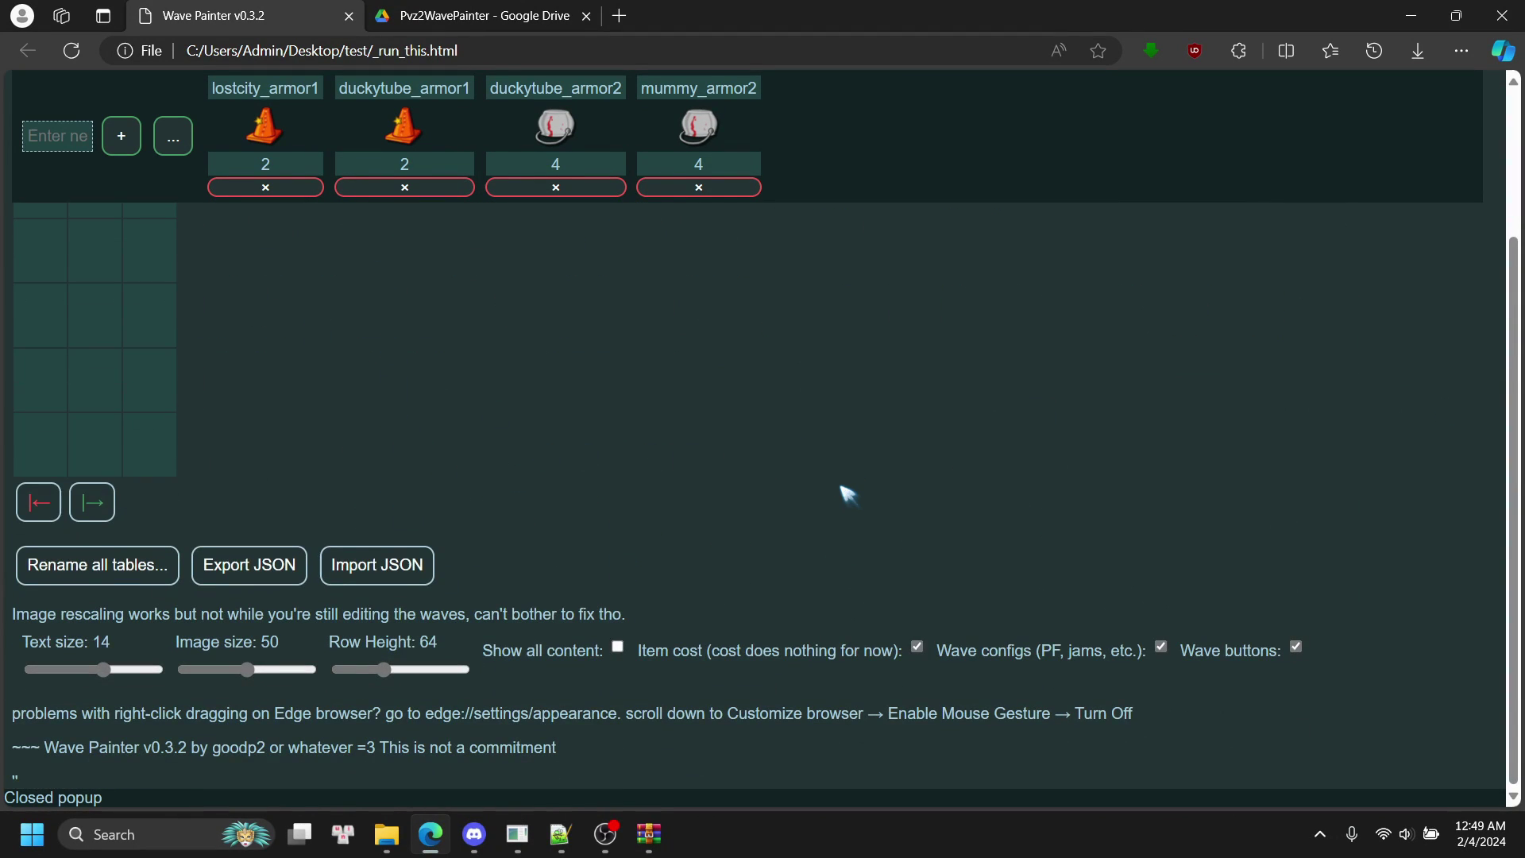